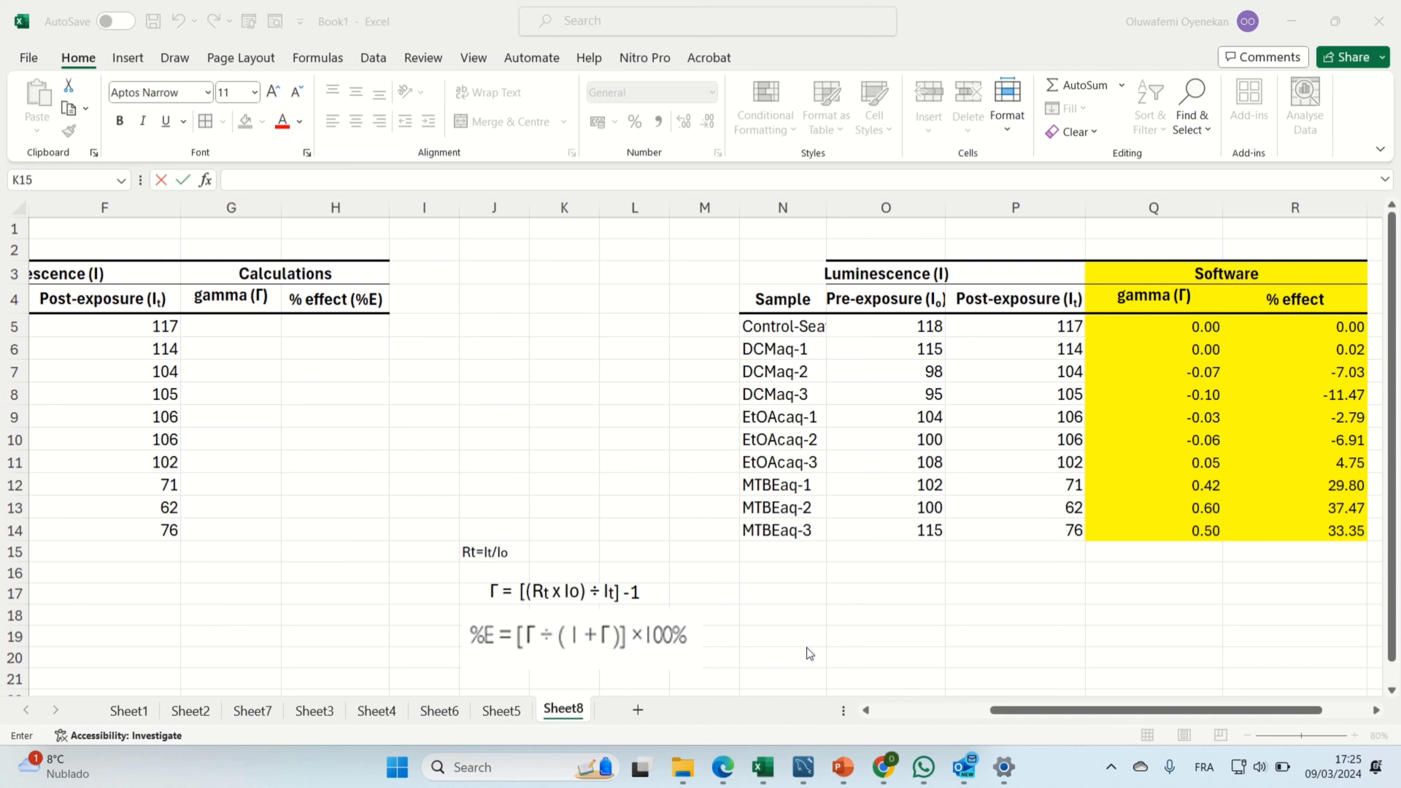
Scroll the sheet left until columns A–H, Position through % effect, are visible.
{"action": "left_click", "coordinate": [867, 710]}
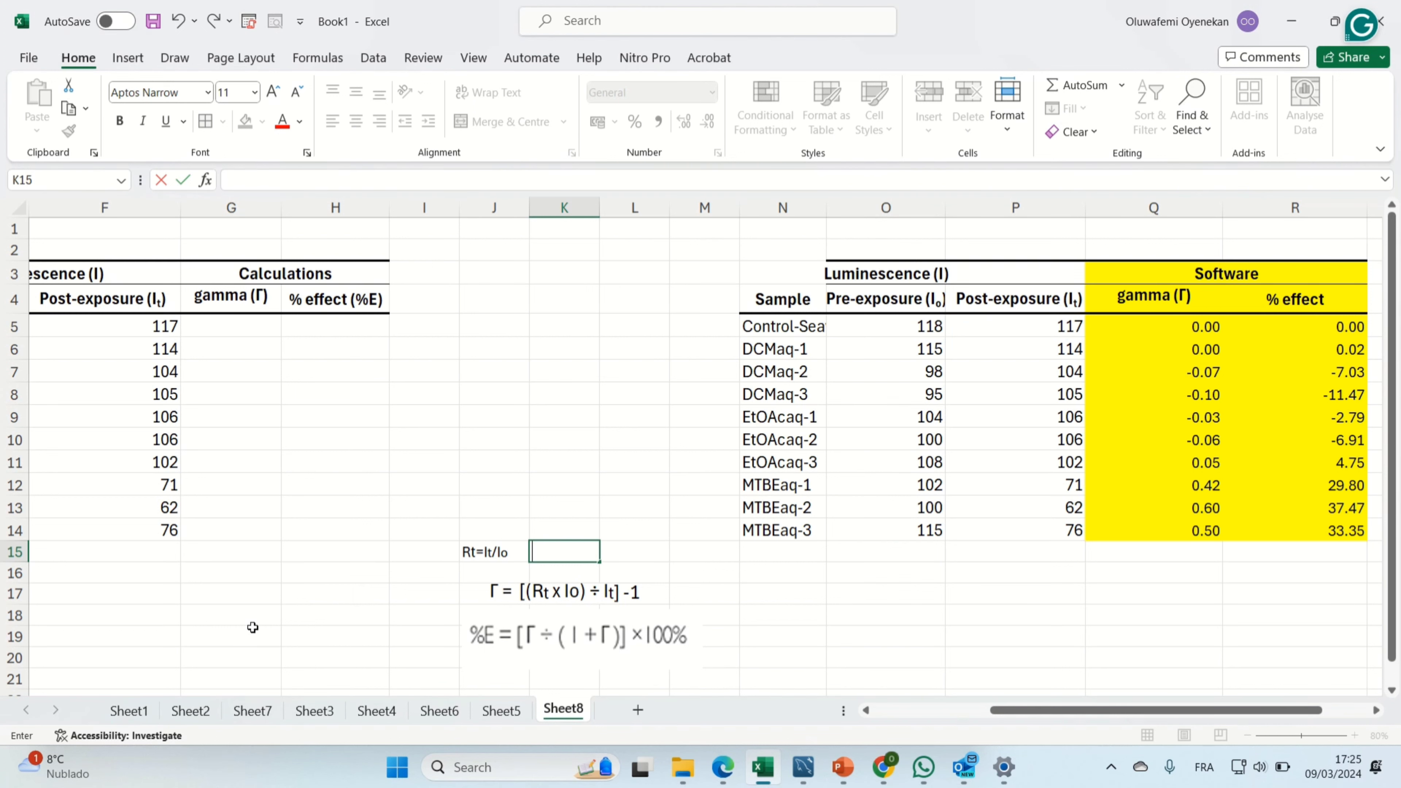
{"action": "left_click", "coordinate": [865, 710]}
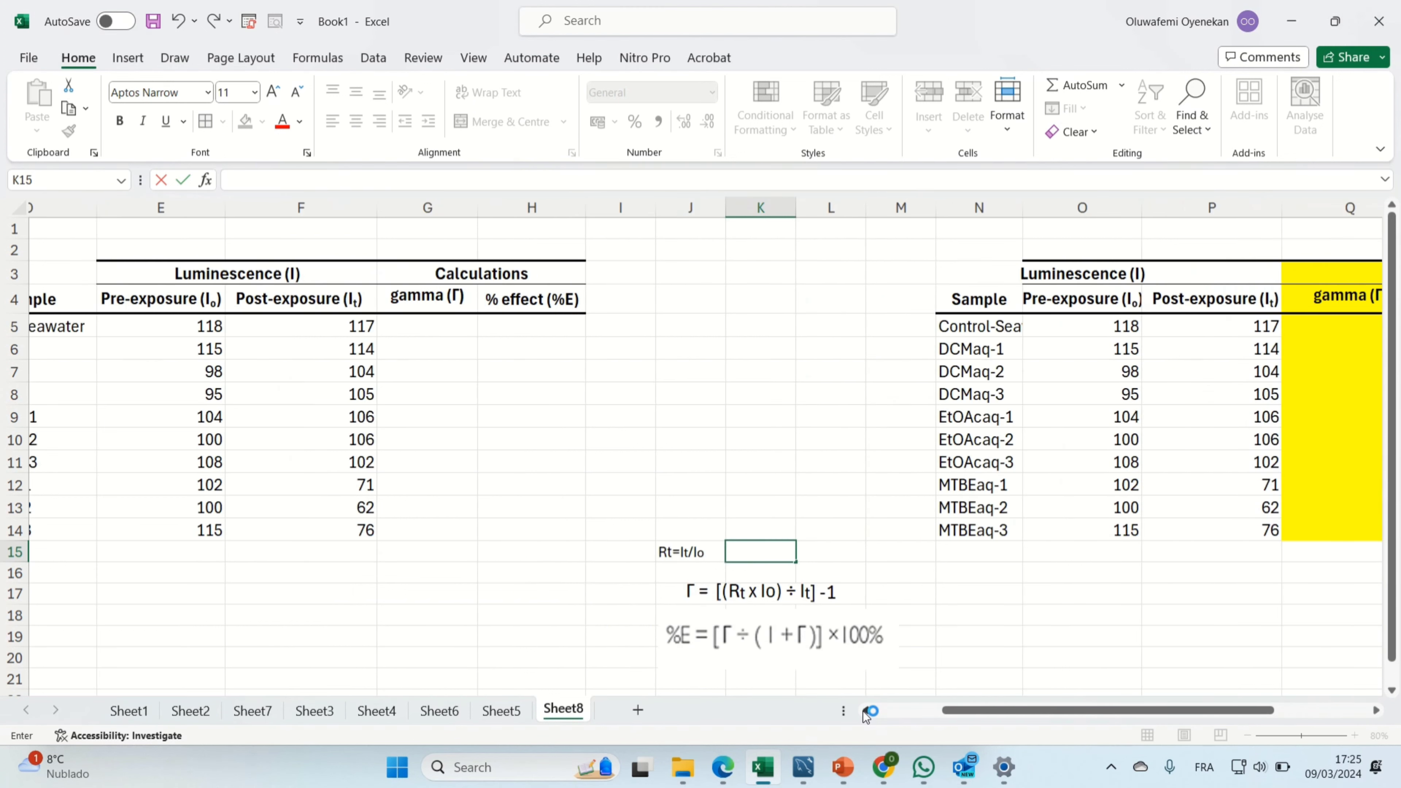
{"action": "left_click", "coordinate": [864, 711]}
{"action": "left_click", "coordinate": [863, 710]}
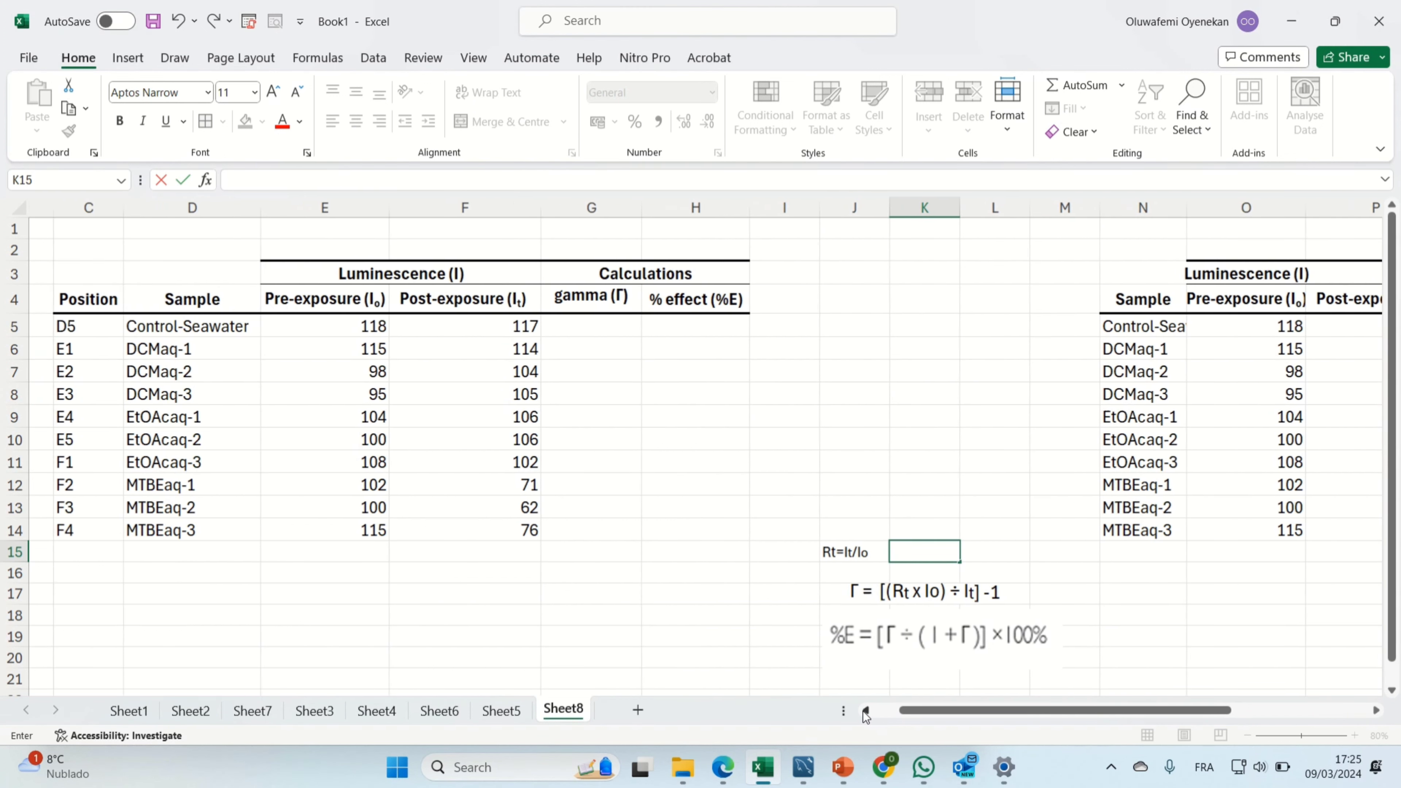
{"action": "left_click", "coordinate": [864, 711]}
{"action": "left_click", "coordinate": [863, 711]}
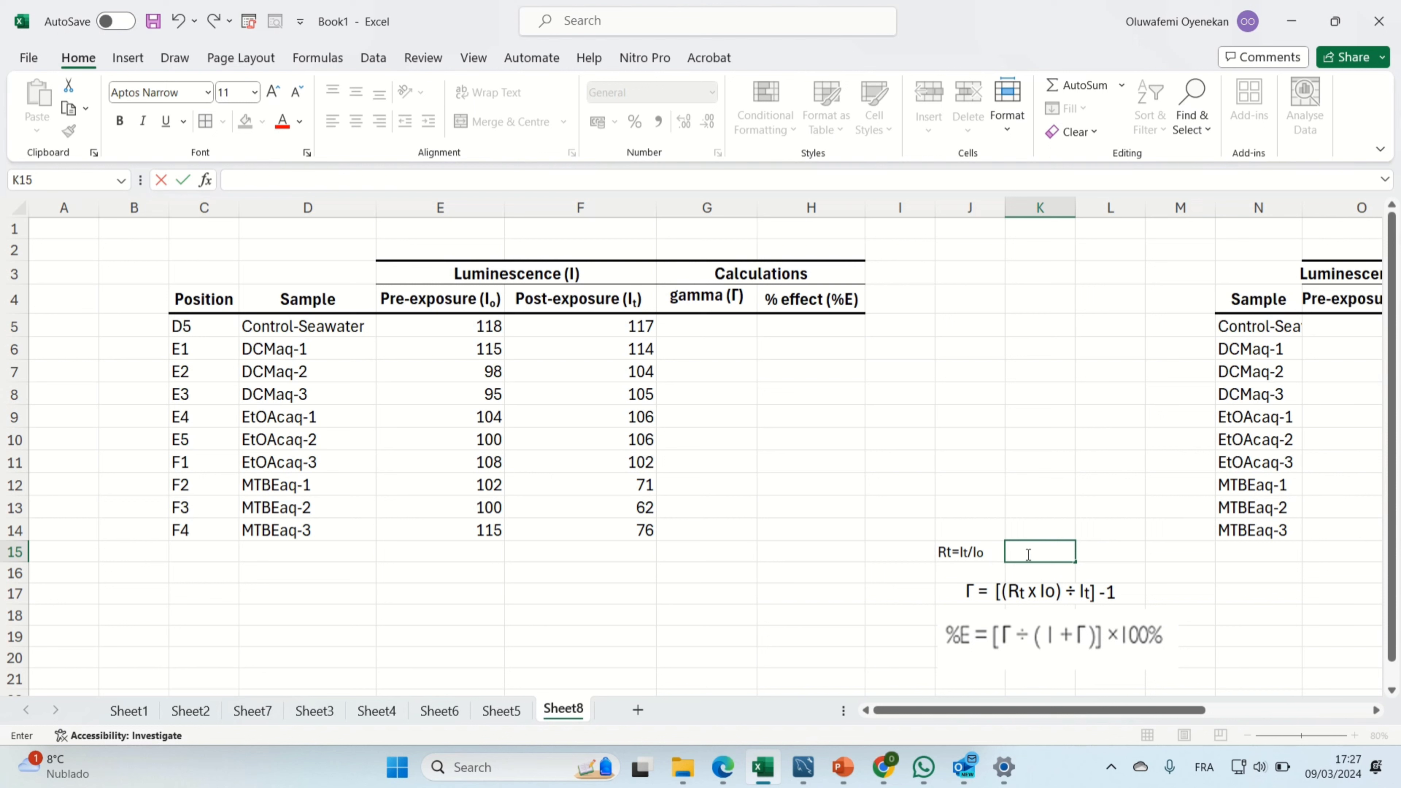
Enter =F5/E5 in K15 so Rt reads 0.991525 for the control sample.
{"action": "type", "text": "+"}
{"action": "key", "text": "BackSpace"}
{"action": "type", "text": "="}
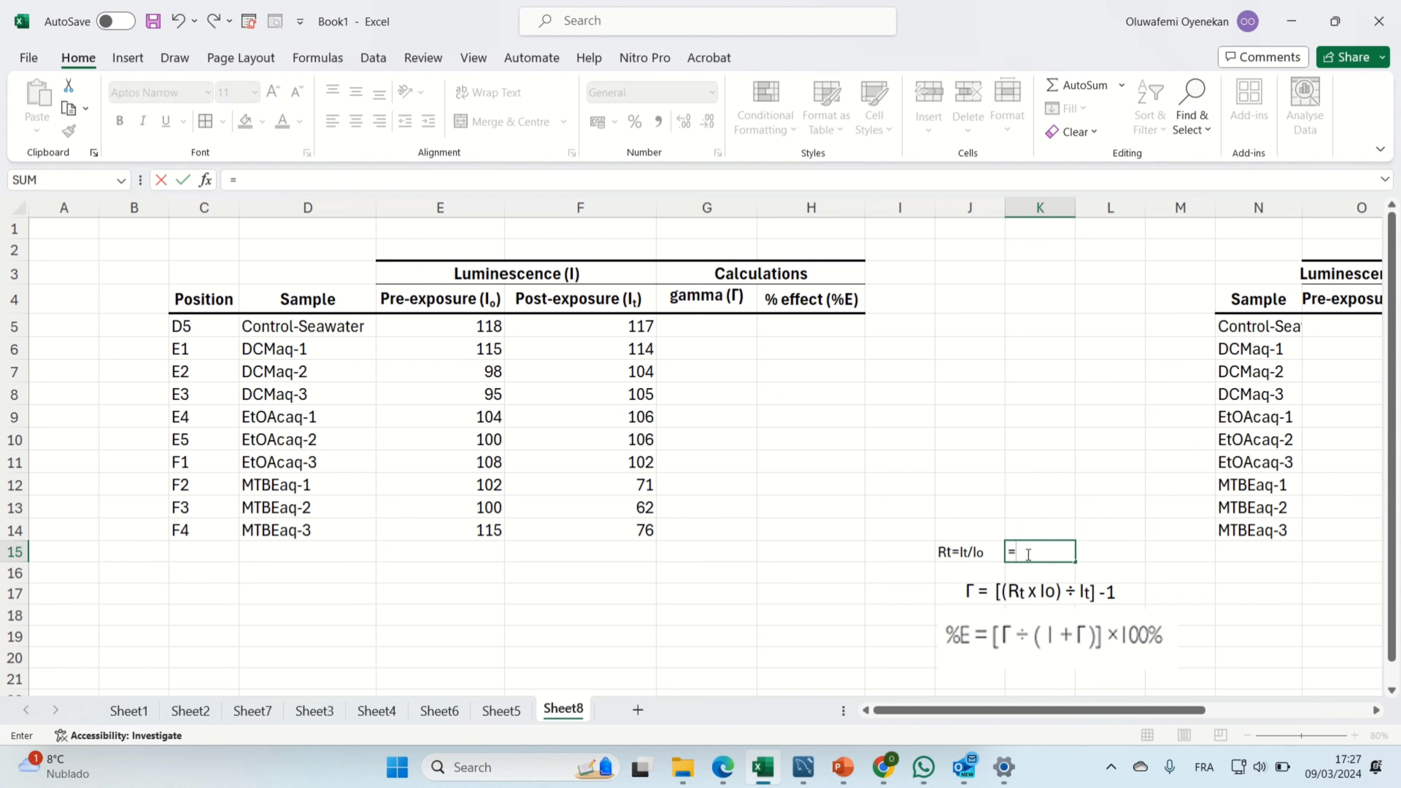
{"action": "left_click", "coordinate": [618, 334]}
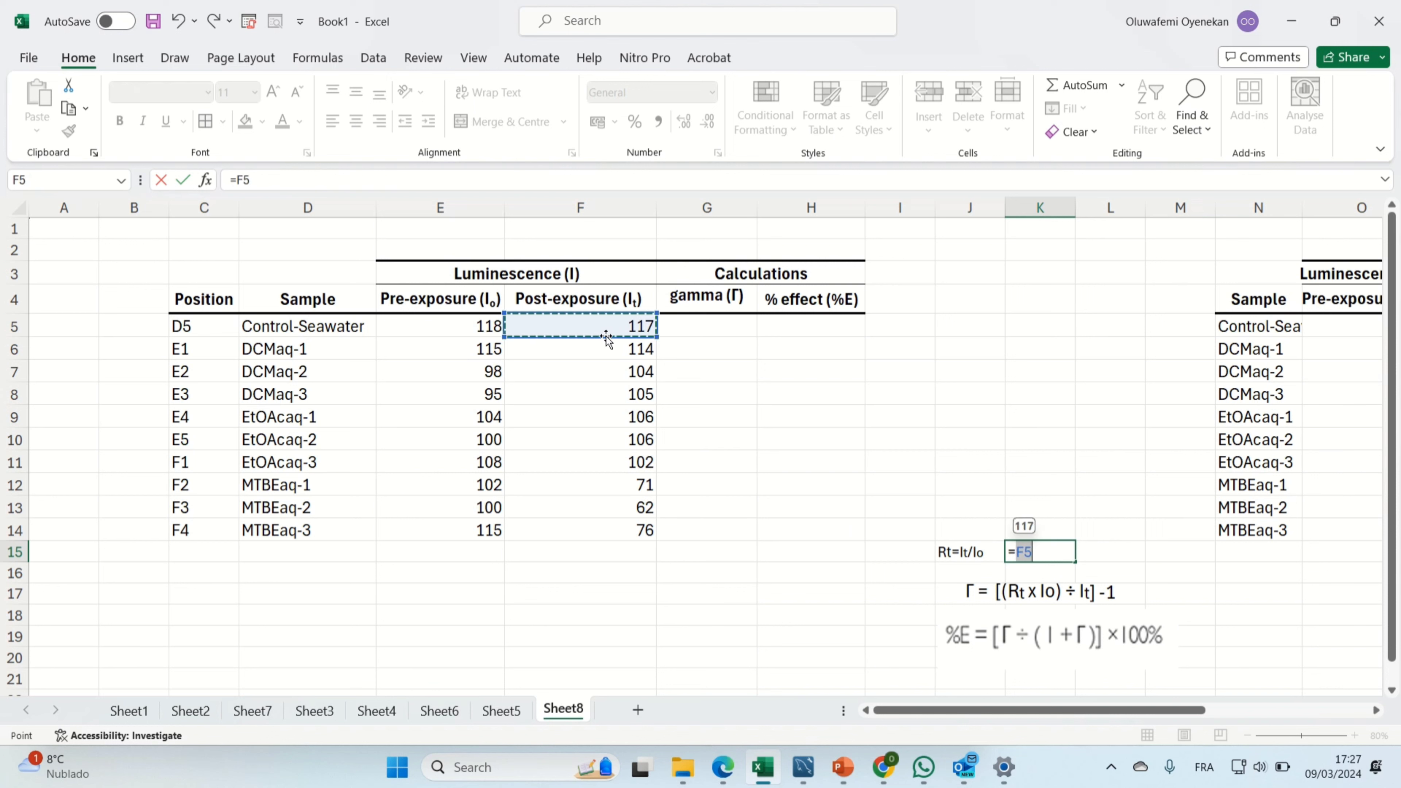
{"action": "type", "text": "/"}
{"action": "left_click", "coordinate": [472, 331]}
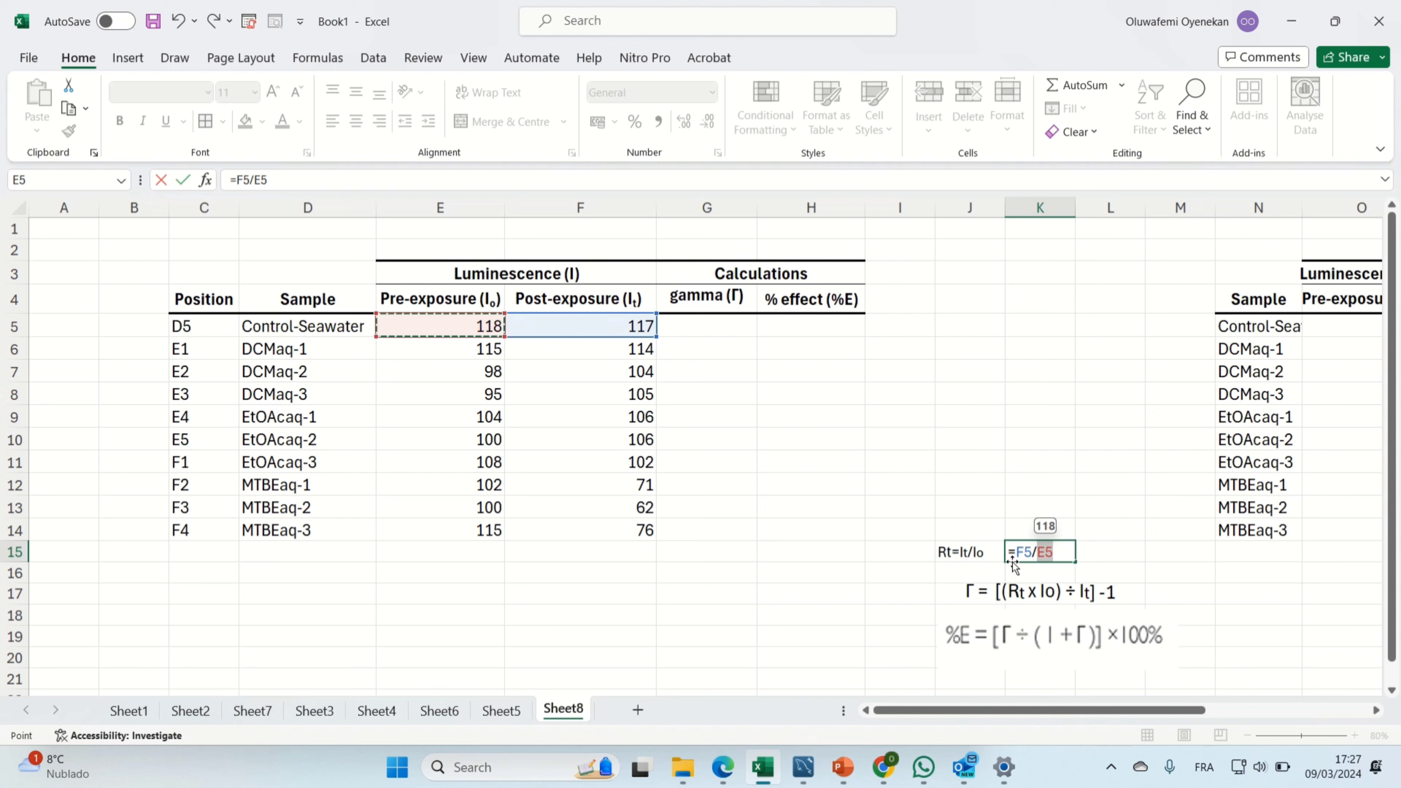
{"action": "key", "text": "Return"}
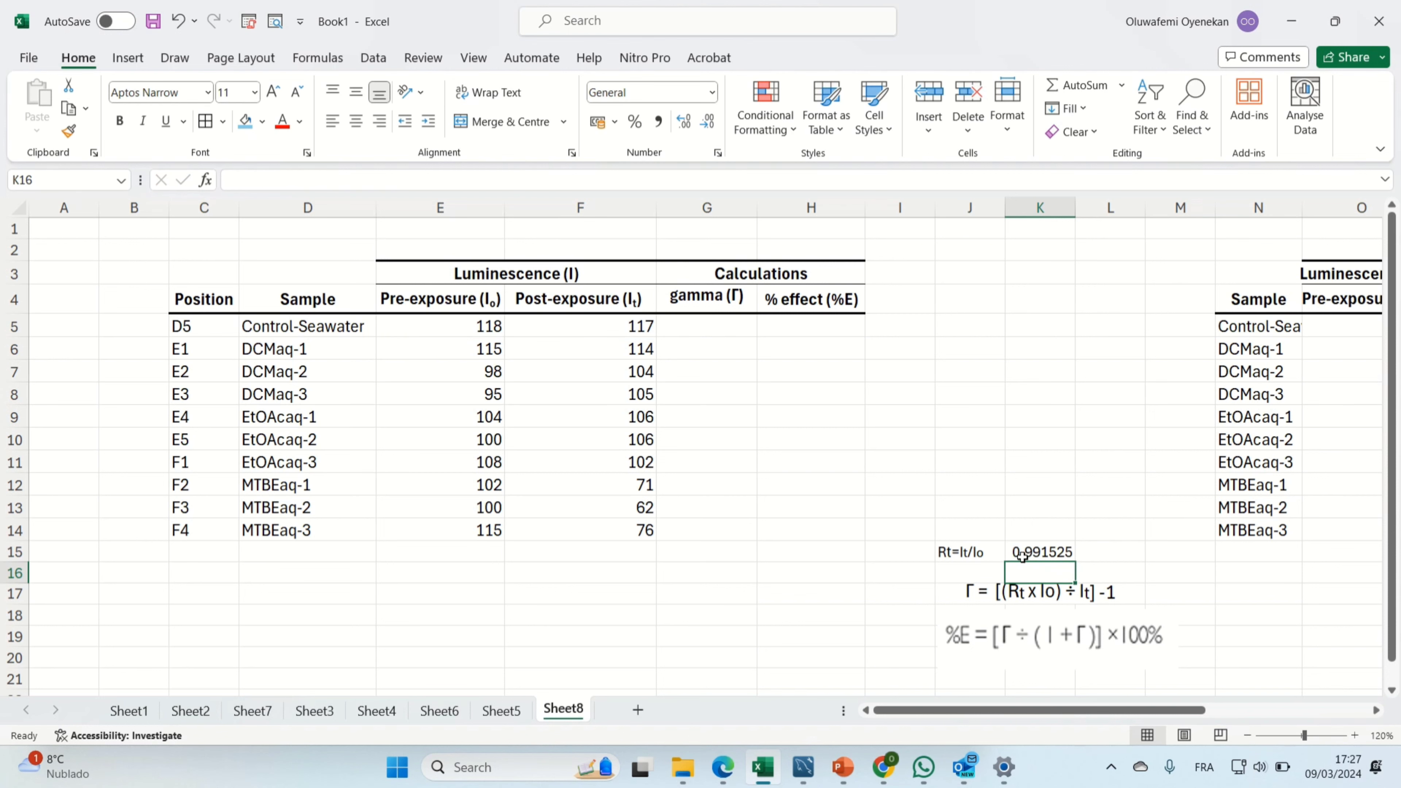
Start the gamma formula in G5 as =((K15, drawing on the Rt value.
{"action": "left_click", "coordinate": [1021, 556]}
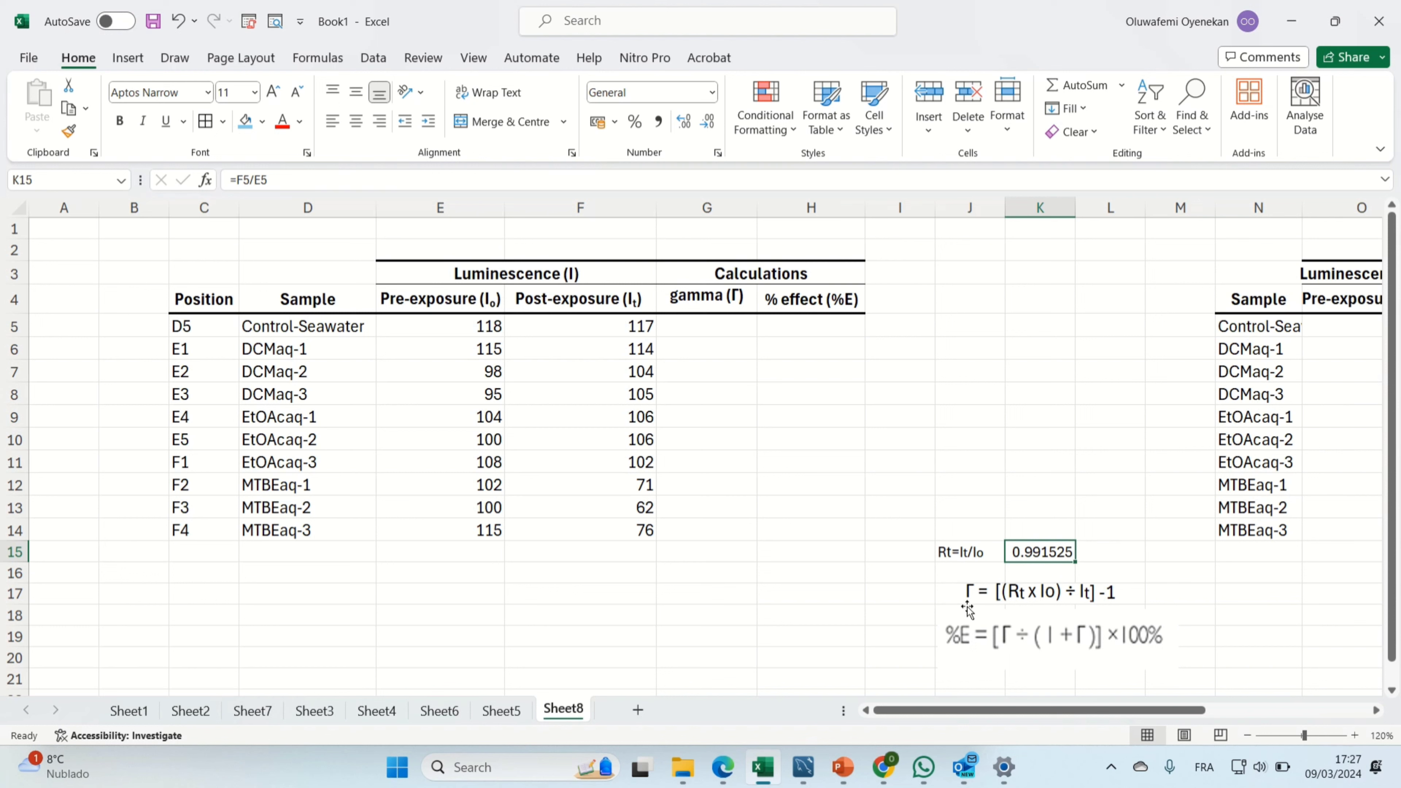
{"action": "double_click", "coordinate": [711, 322]}
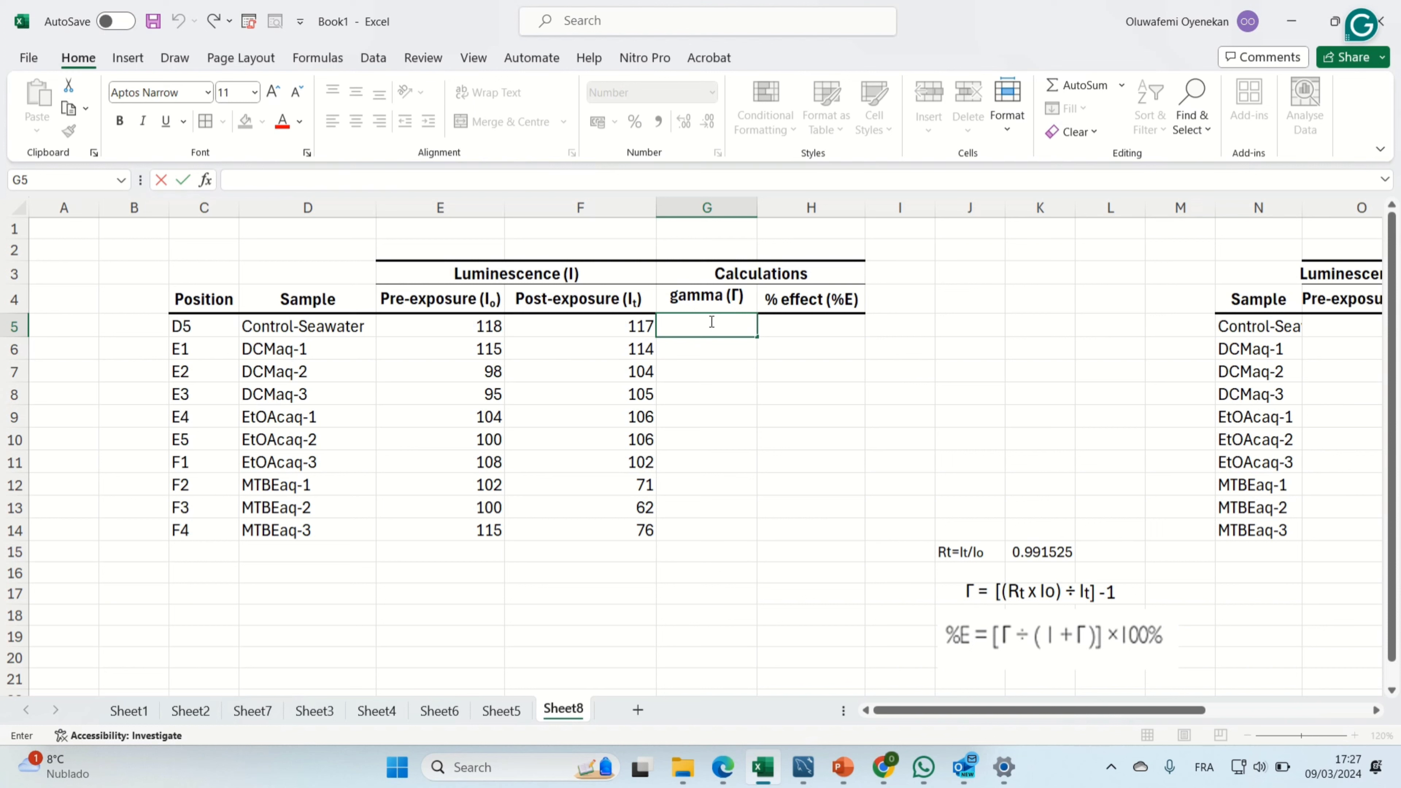
{"action": "type", "text": "="}
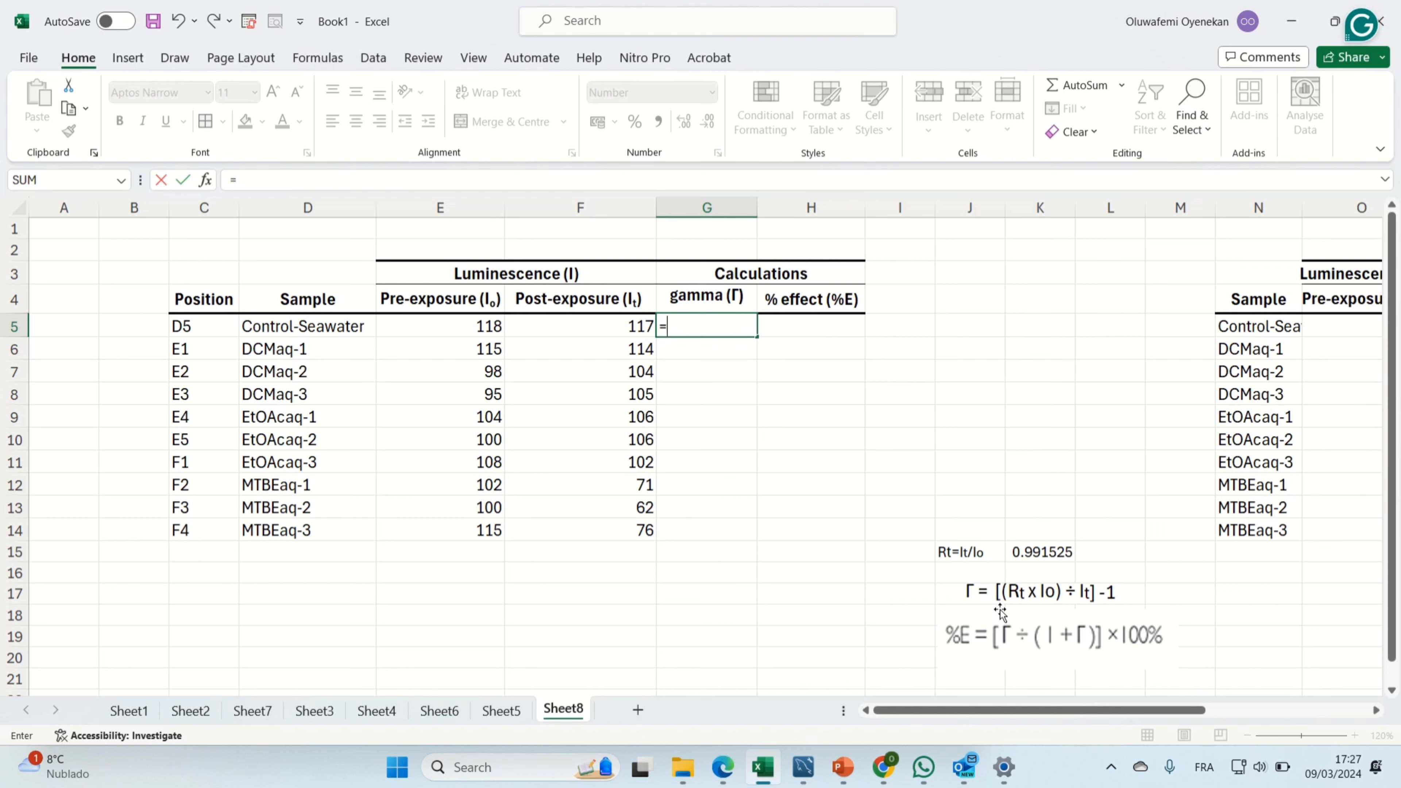
{"action": "type", "text": "(("}
{"action": "left_click", "coordinate": [1035, 552]}
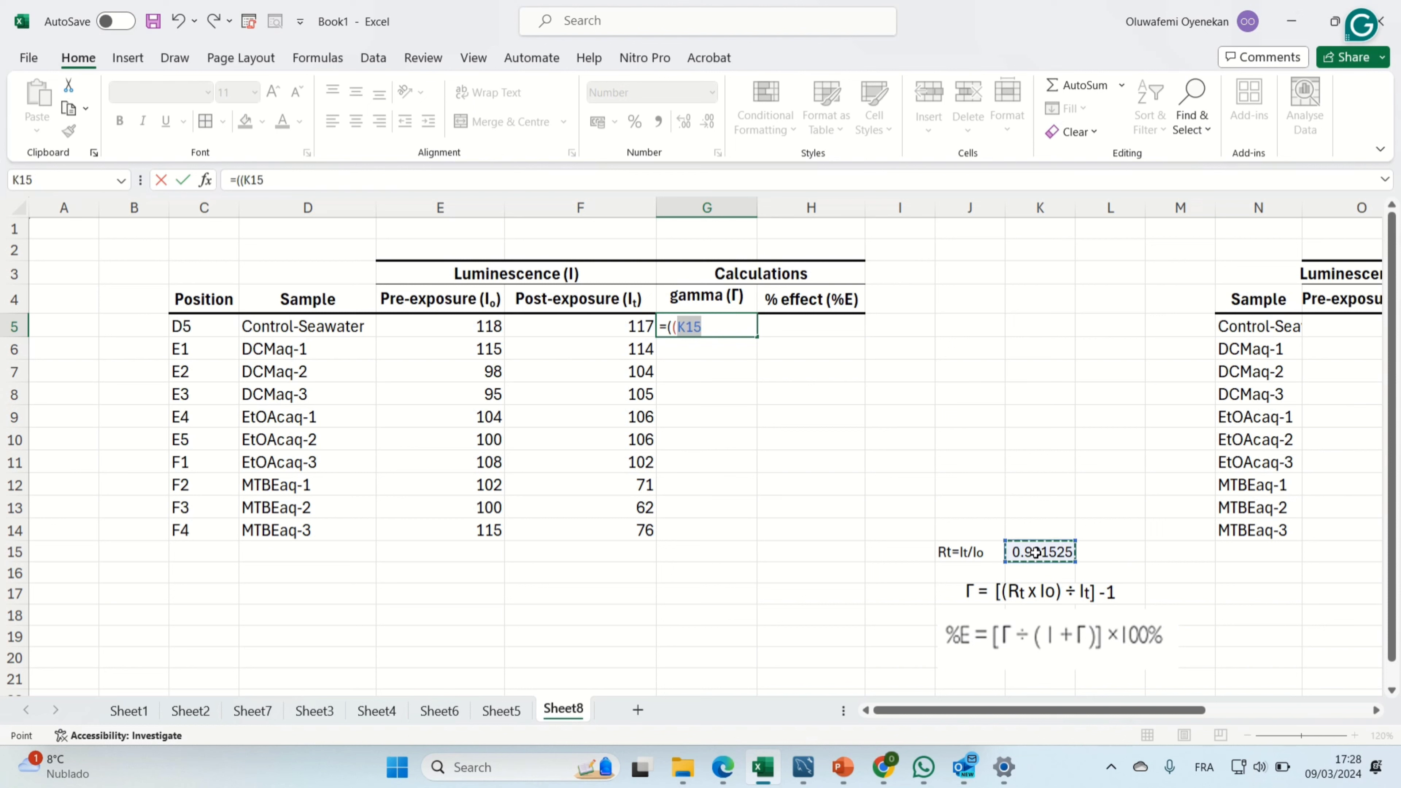
Complete G5 as =(($K$15*E5)/F5)-1 with an absolute Rt reference, giving 0.00.
{"action": "left_click", "coordinate": [682, 327]}
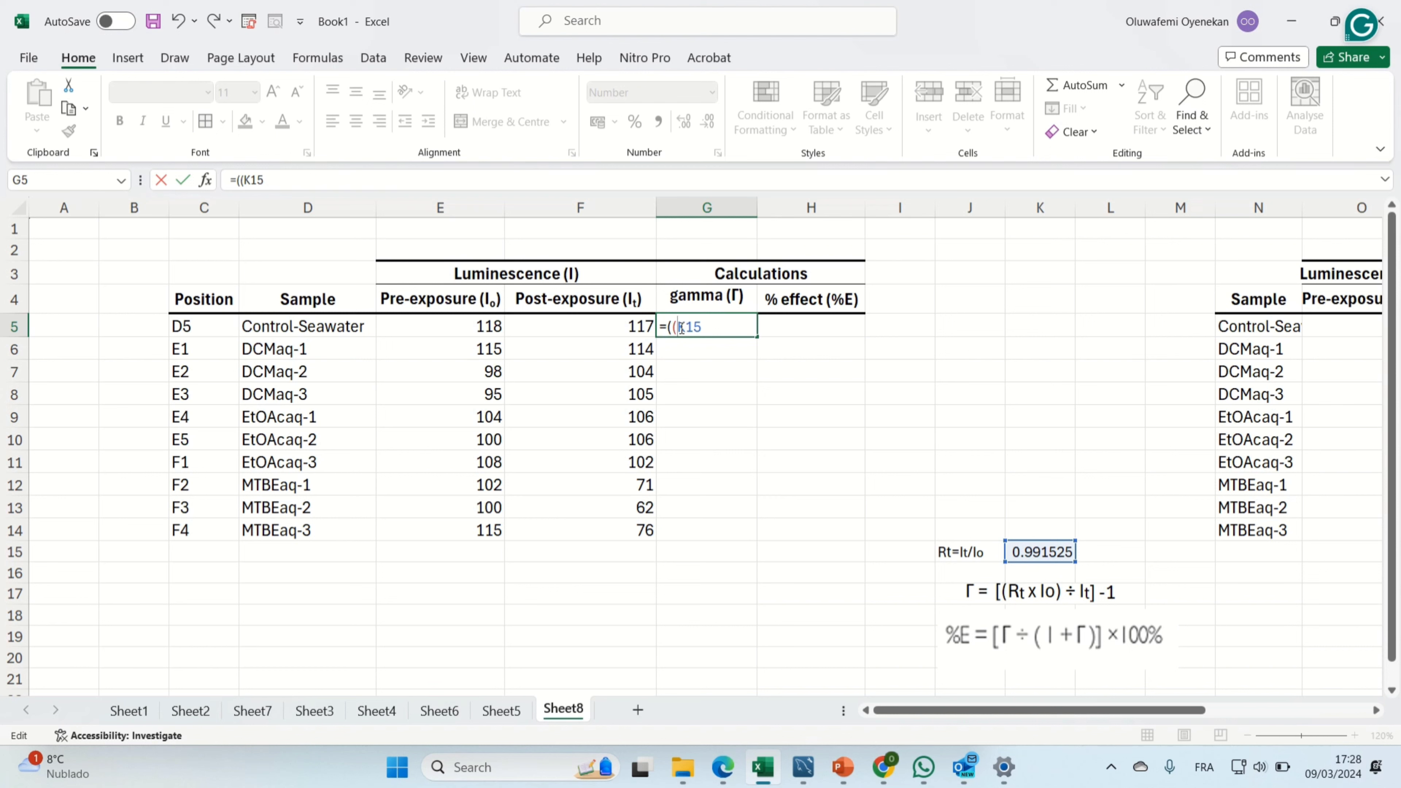
{"action": "type", "text": "$"}
{"action": "key", "text": "Right"}
{"action": "type", "text": "$"}
{"action": "left_click", "coordinate": [483, 329]}
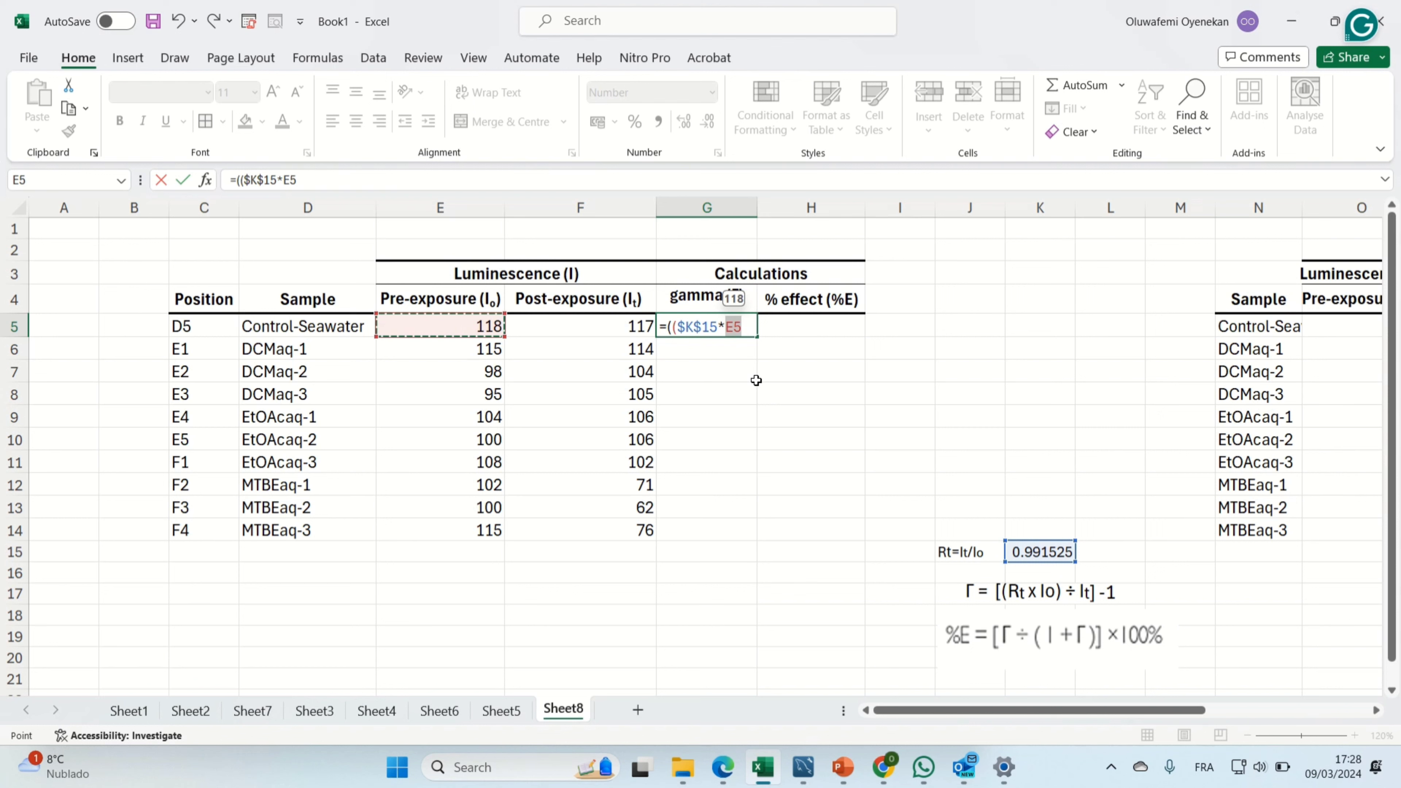
{"action": "type", "text": "="}
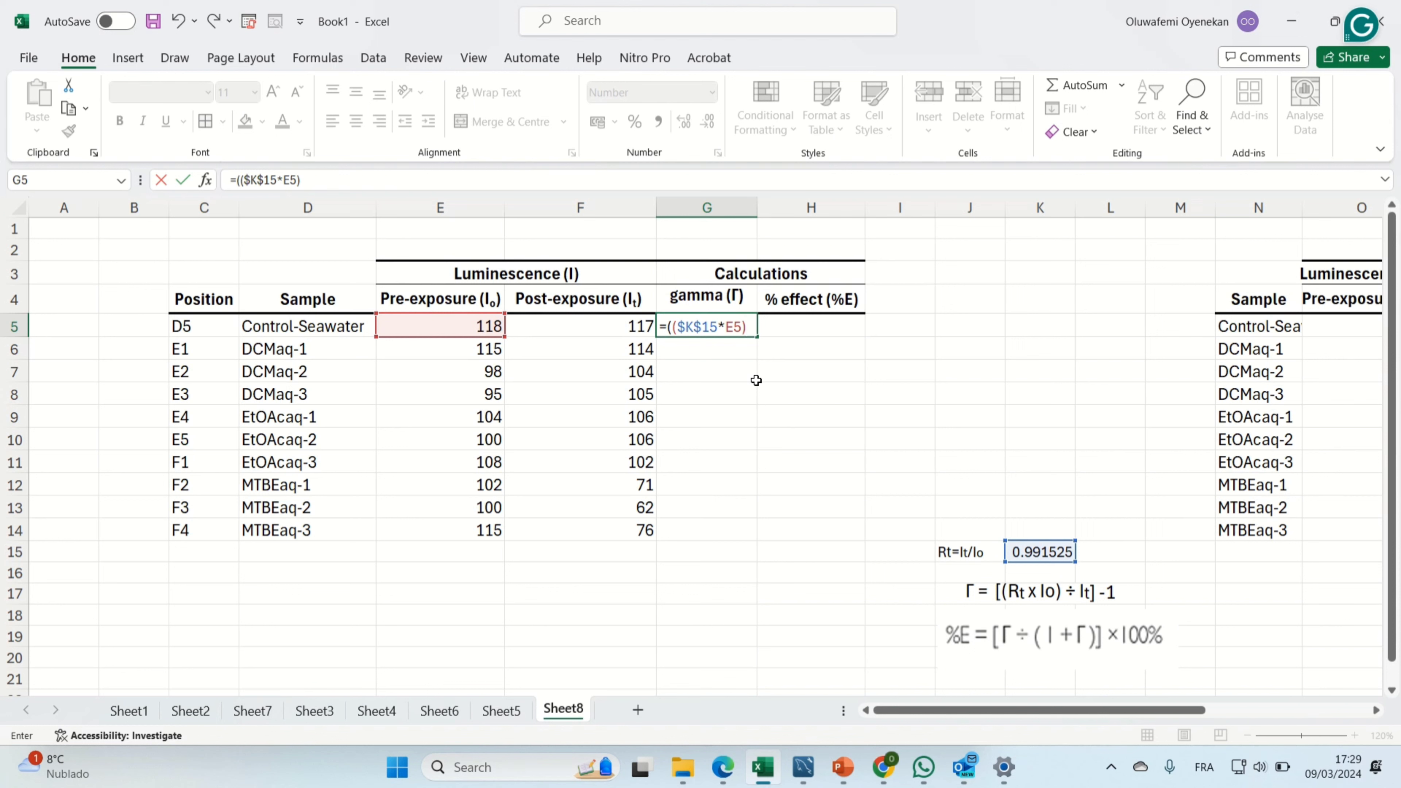
{"action": "left_click", "coordinate": [614, 325]}
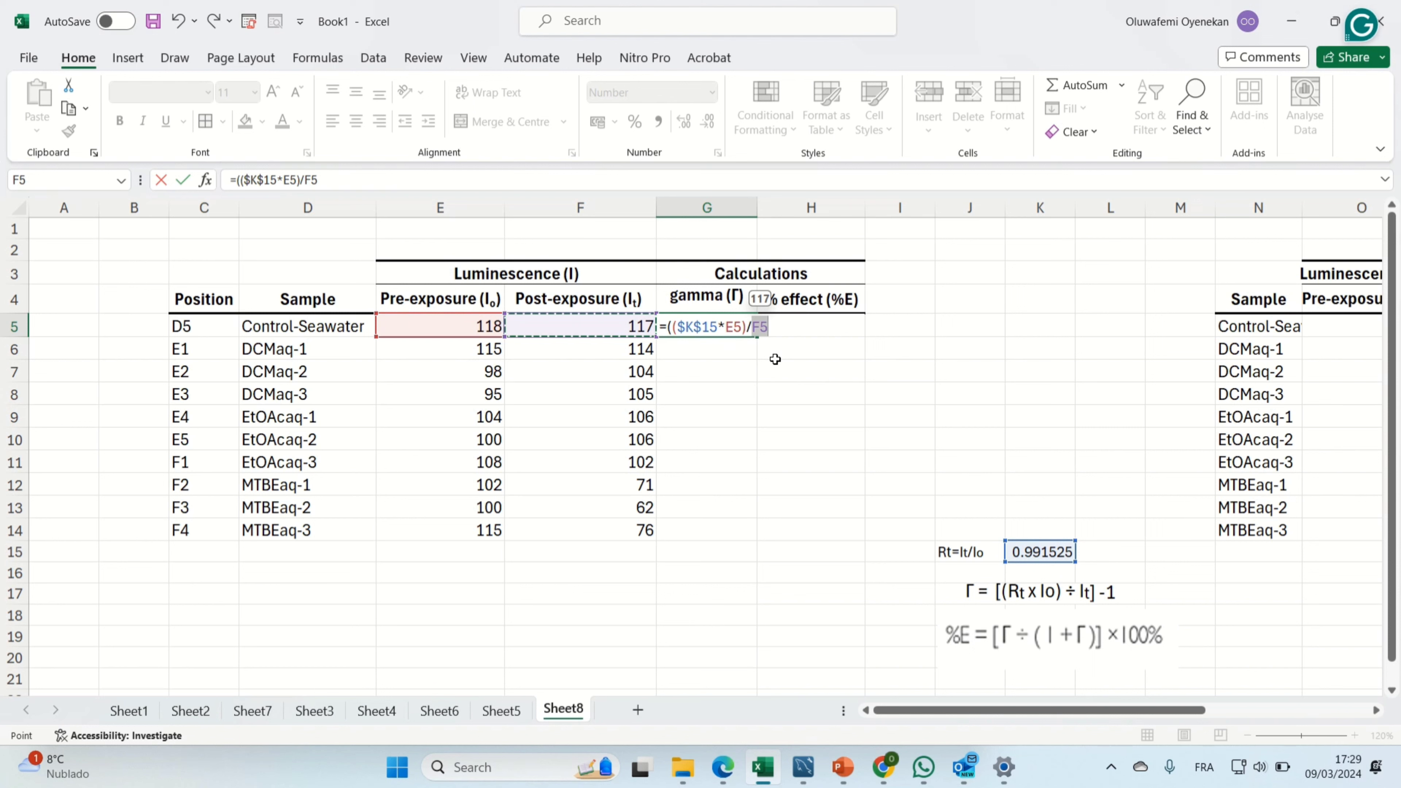
{"action": "type", "text": ")"}
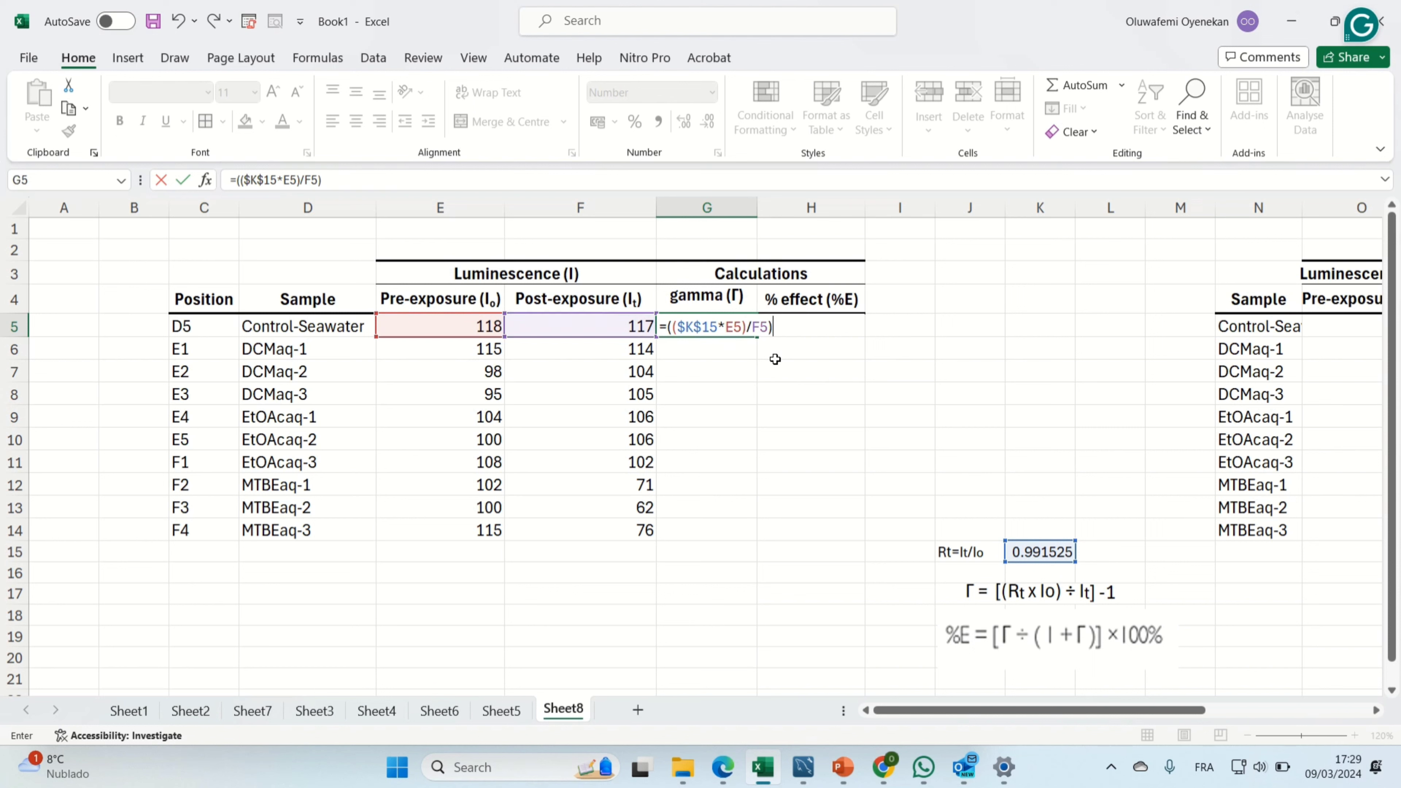
{"action": "type", "text": "-1"}
{"action": "key", "text": "Return"}
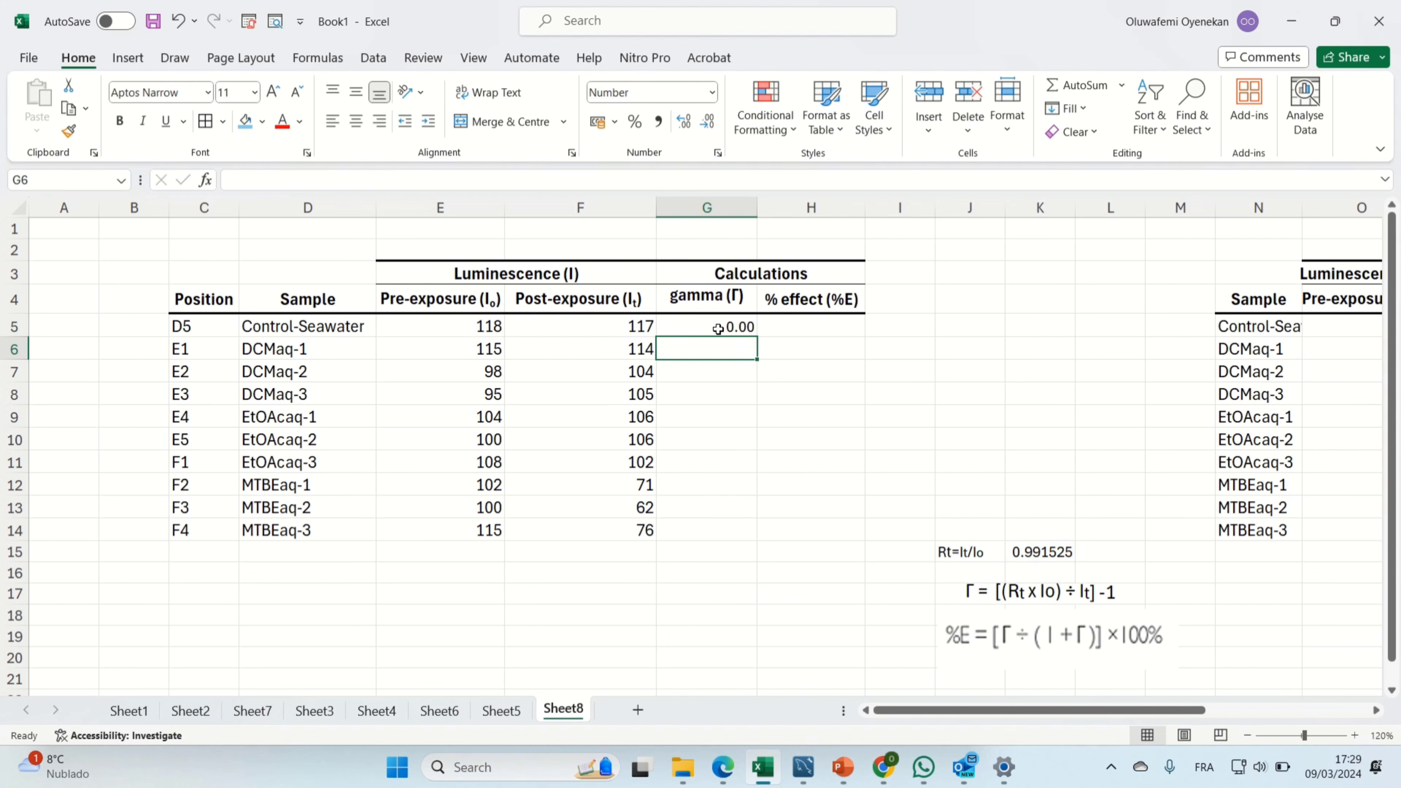
Show G5 at two decimals and copy the gamma formula down to G14 (-0.10 to 0.60).
{"action": "left_click", "coordinate": [713, 327]}
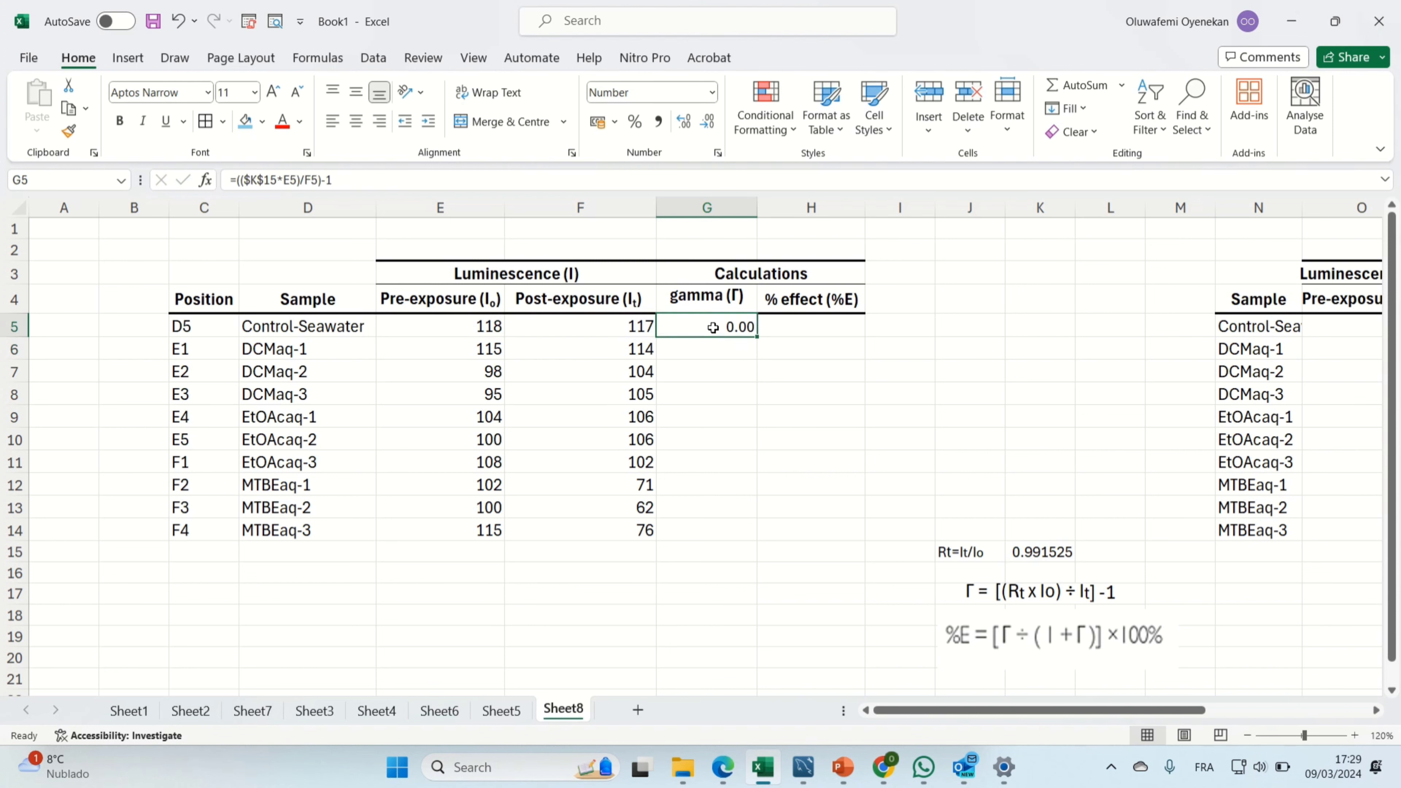
{"action": "left_click", "coordinate": [687, 130]}
{"action": "left_click", "coordinate": [687, 129]}
{"action": "left_click", "coordinate": [687, 129]}
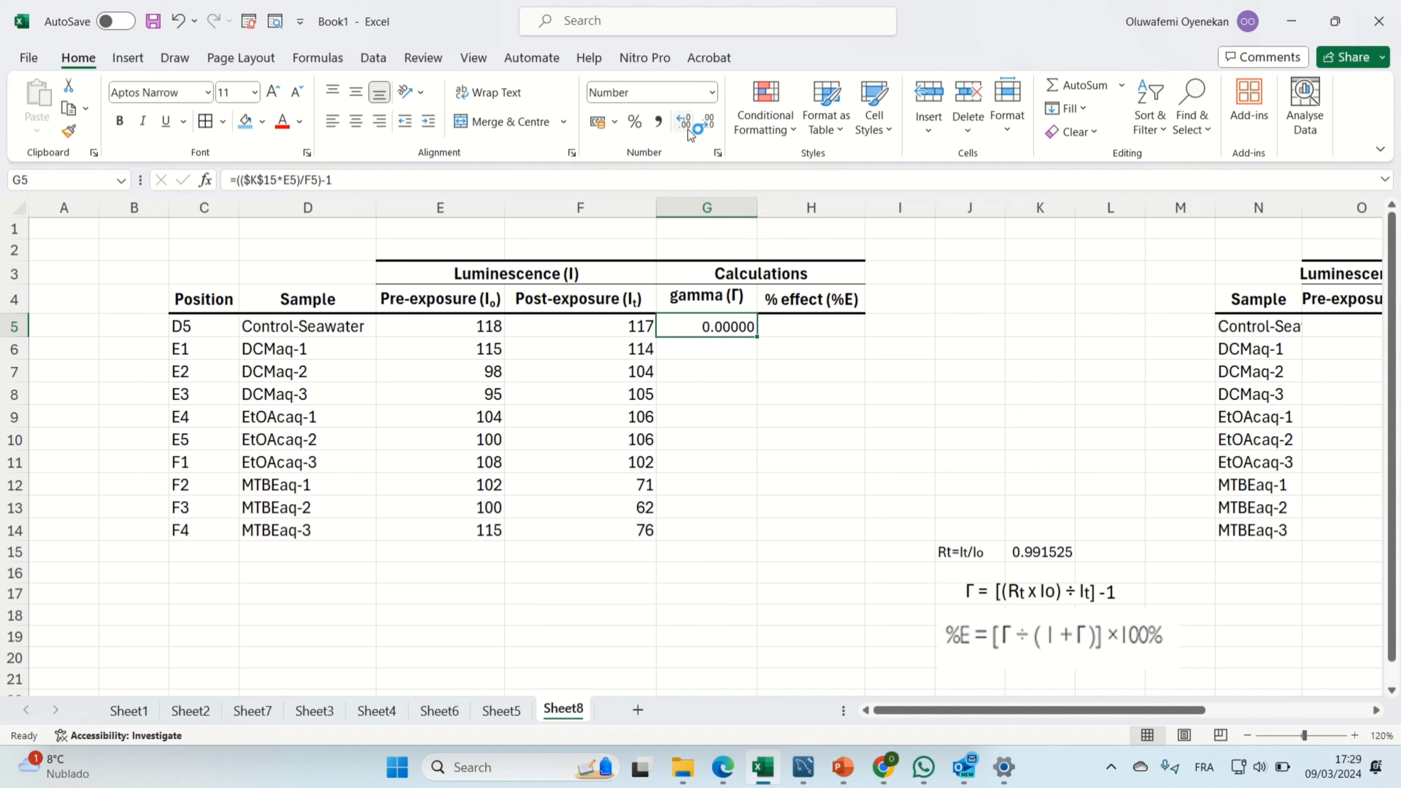
{"action": "left_click", "coordinate": [687, 130]}
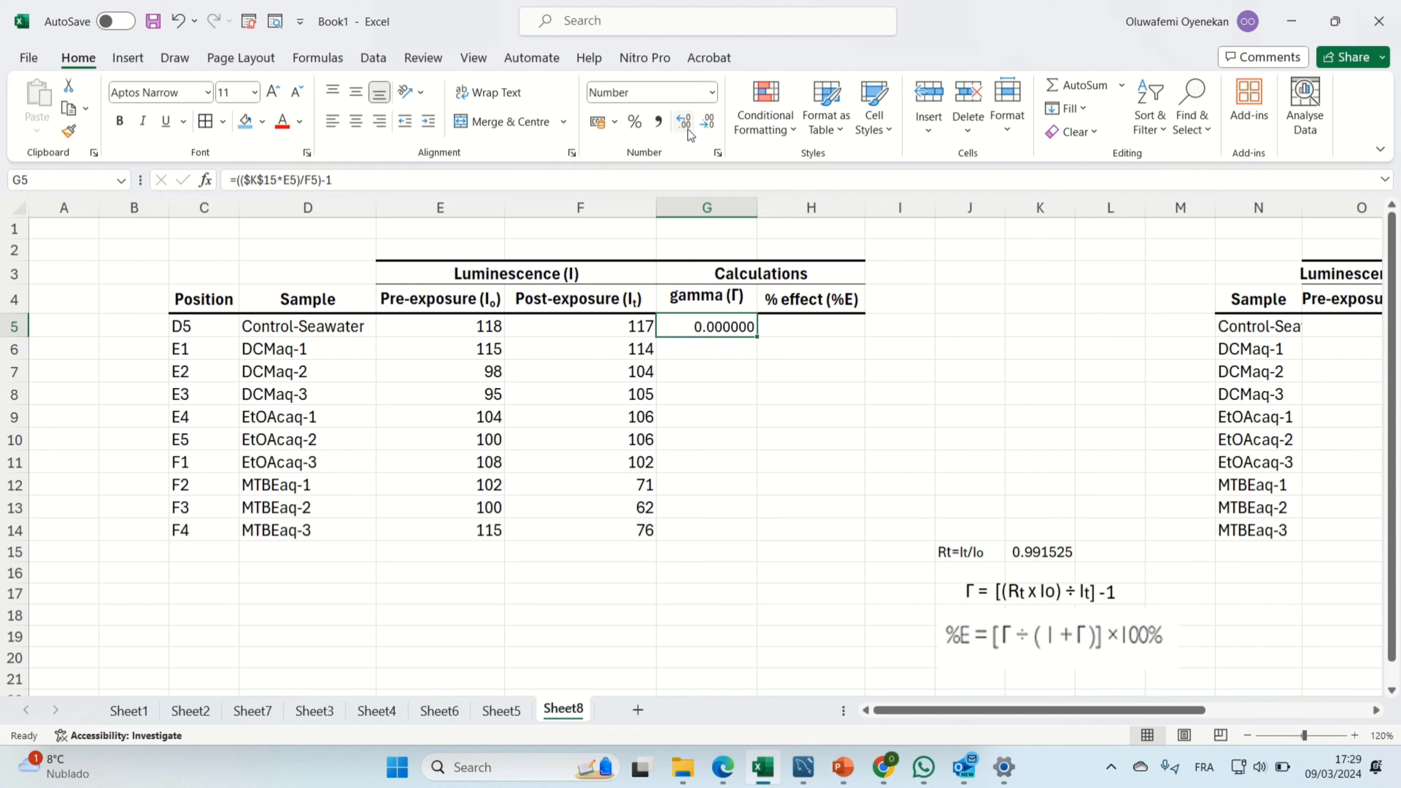
{"action": "left_click", "coordinate": [709, 132]}
{"action": "left_click", "coordinate": [709, 131]}
{"action": "left_click", "coordinate": [709, 131]}
{"action": "left_click", "coordinate": [709, 132]}
{"action": "left_click_drag", "start_coordinate": [757, 336], "coordinate": [751, 533]}
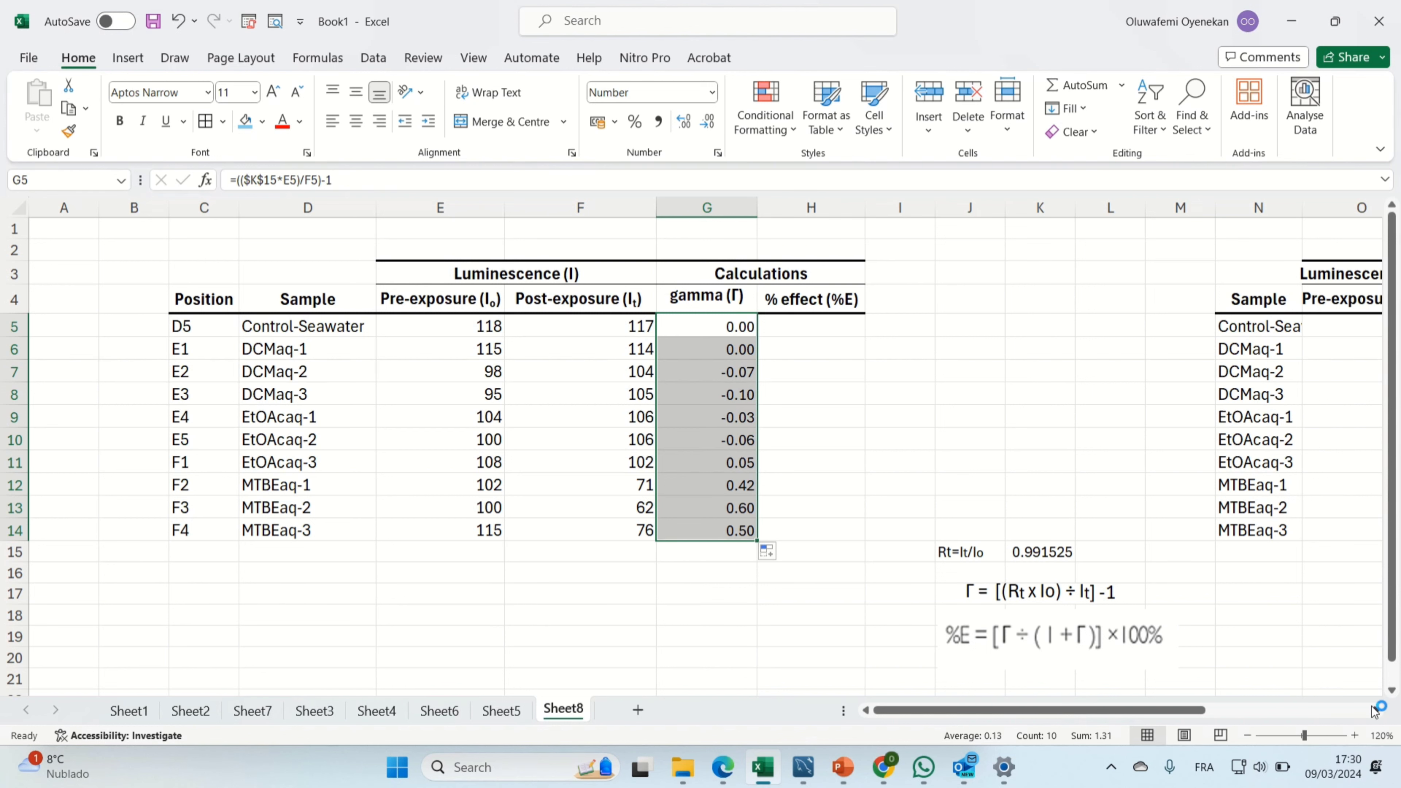
{"action": "scroll", "coordinate": [1374, 712], "scroll_direction": "right", "scroll_amount": 4}
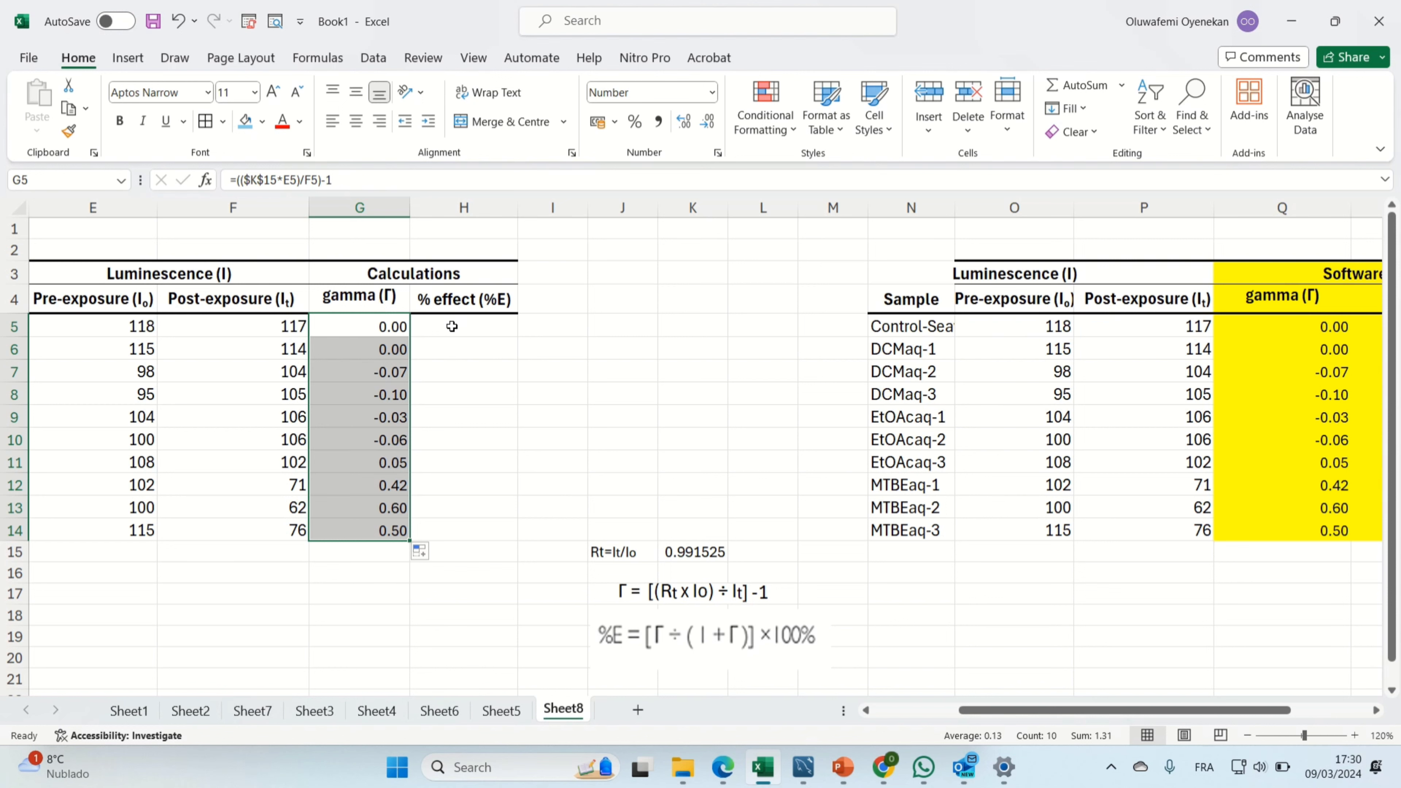
{"action": "left_click", "coordinate": [866, 710]}
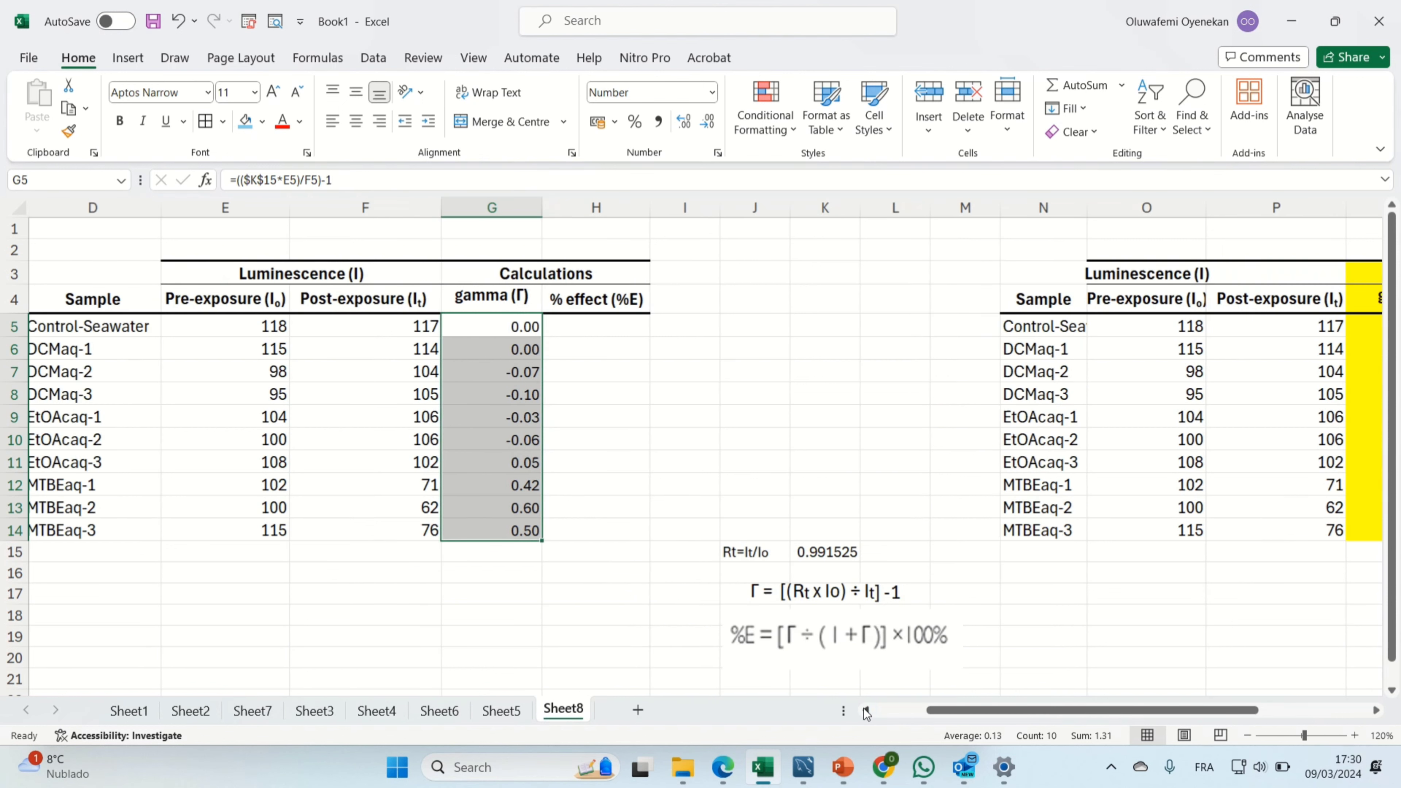
{"action": "left_click", "coordinate": [865, 711]}
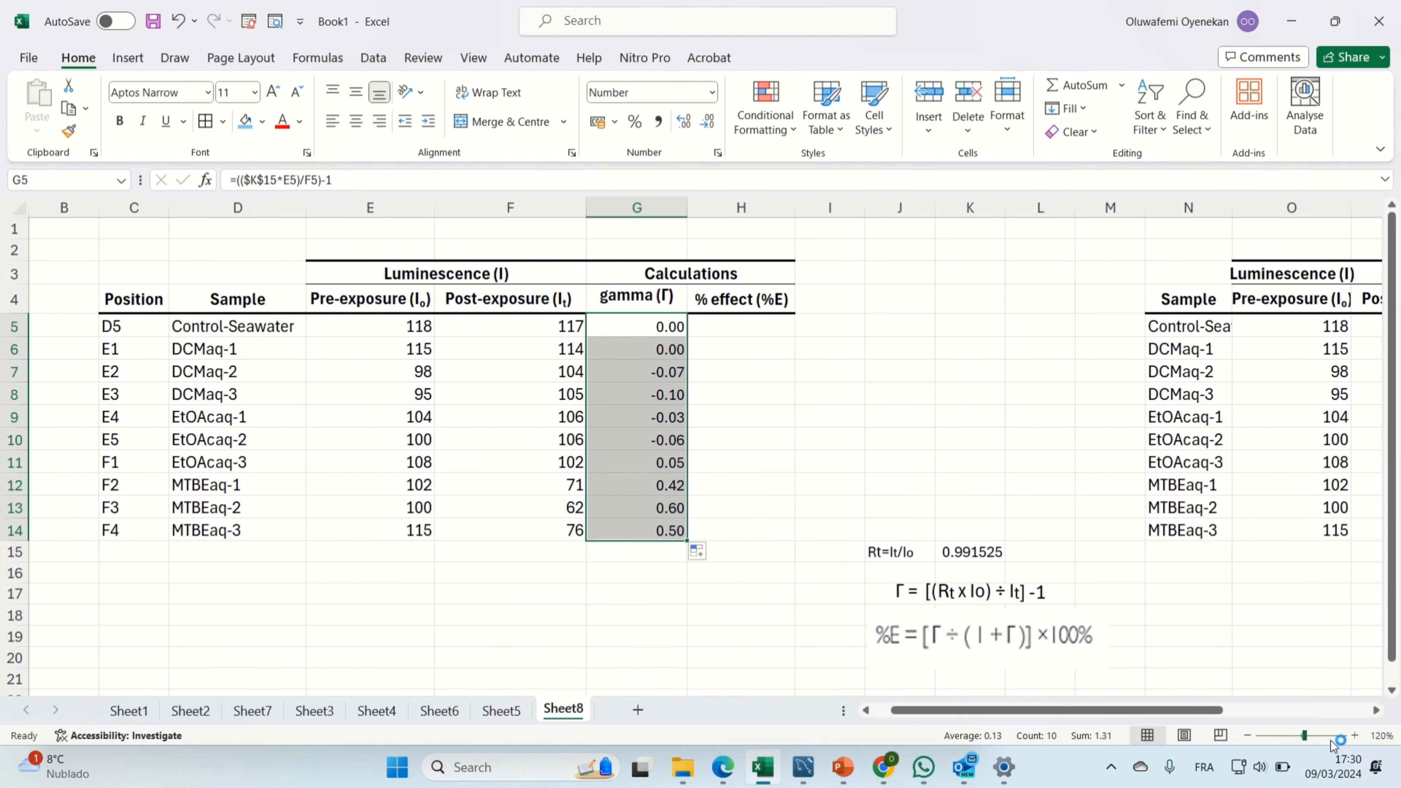
{"action": "left_click", "coordinate": [1354, 735]}
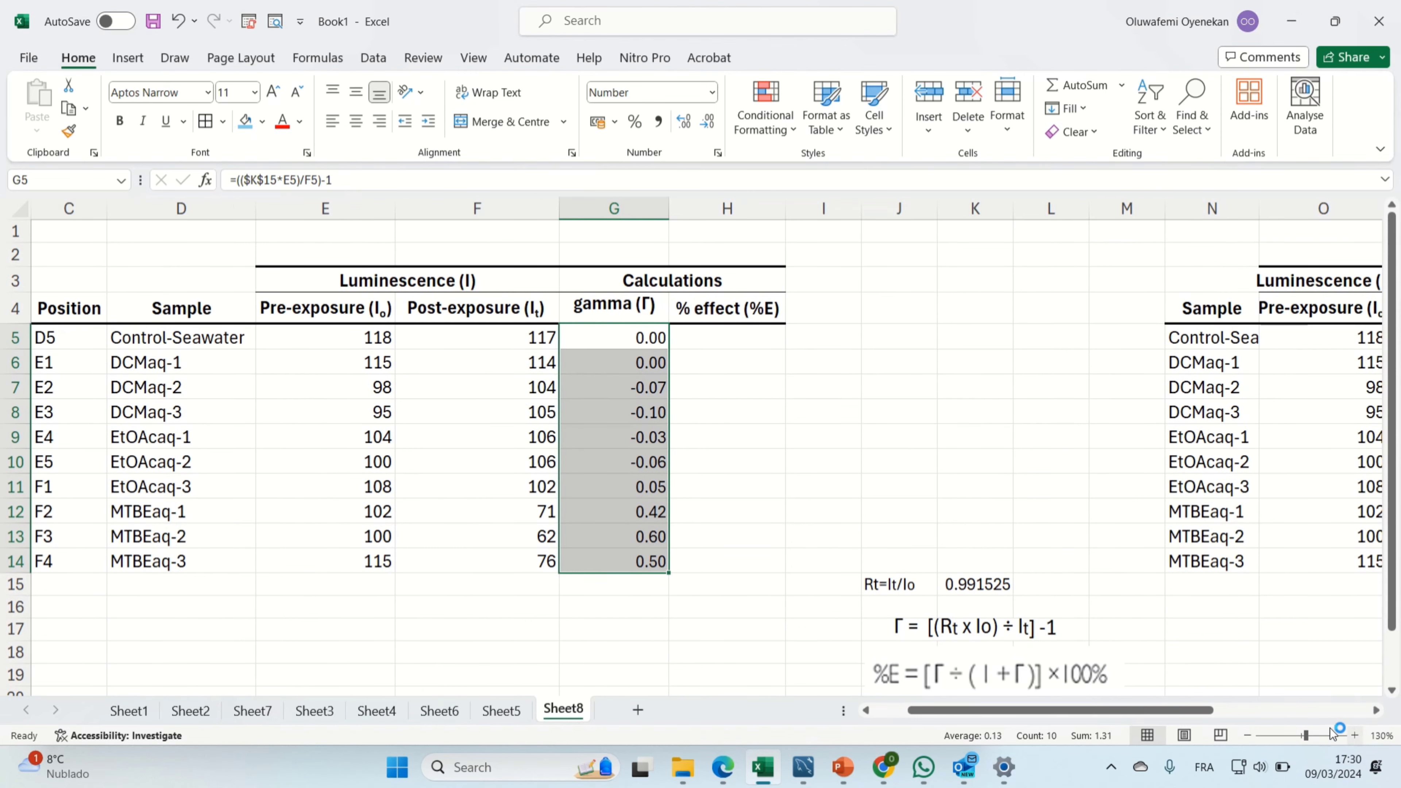
Enter =(G5/(1+G5))*100 in H5, giving a 0 % effect for the control.
{"action": "double_click", "coordinate": [706, 337]}
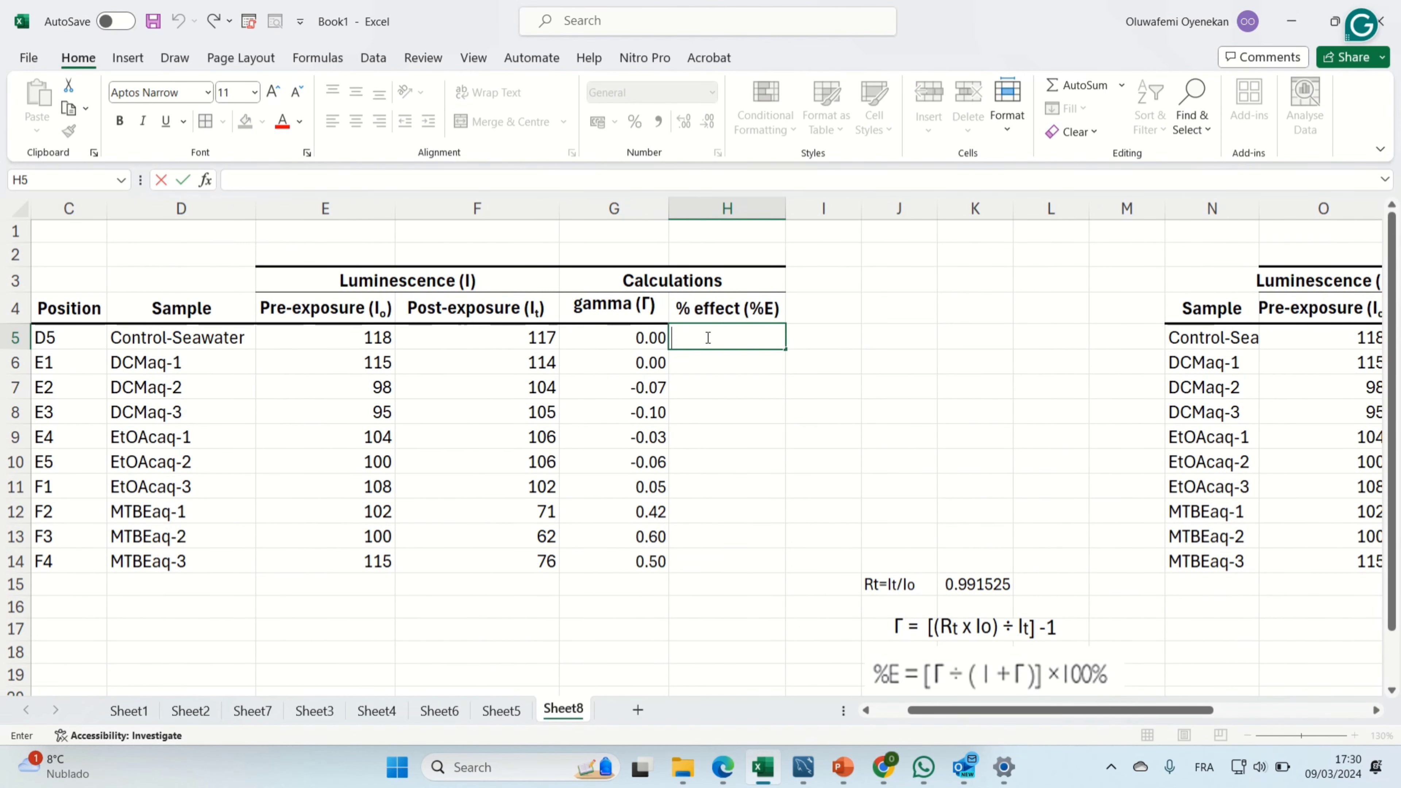
{"action": "type", "text": "="}
{"action": "key", "text": "BackSpace"}
{"action": "type", "text": "=("}
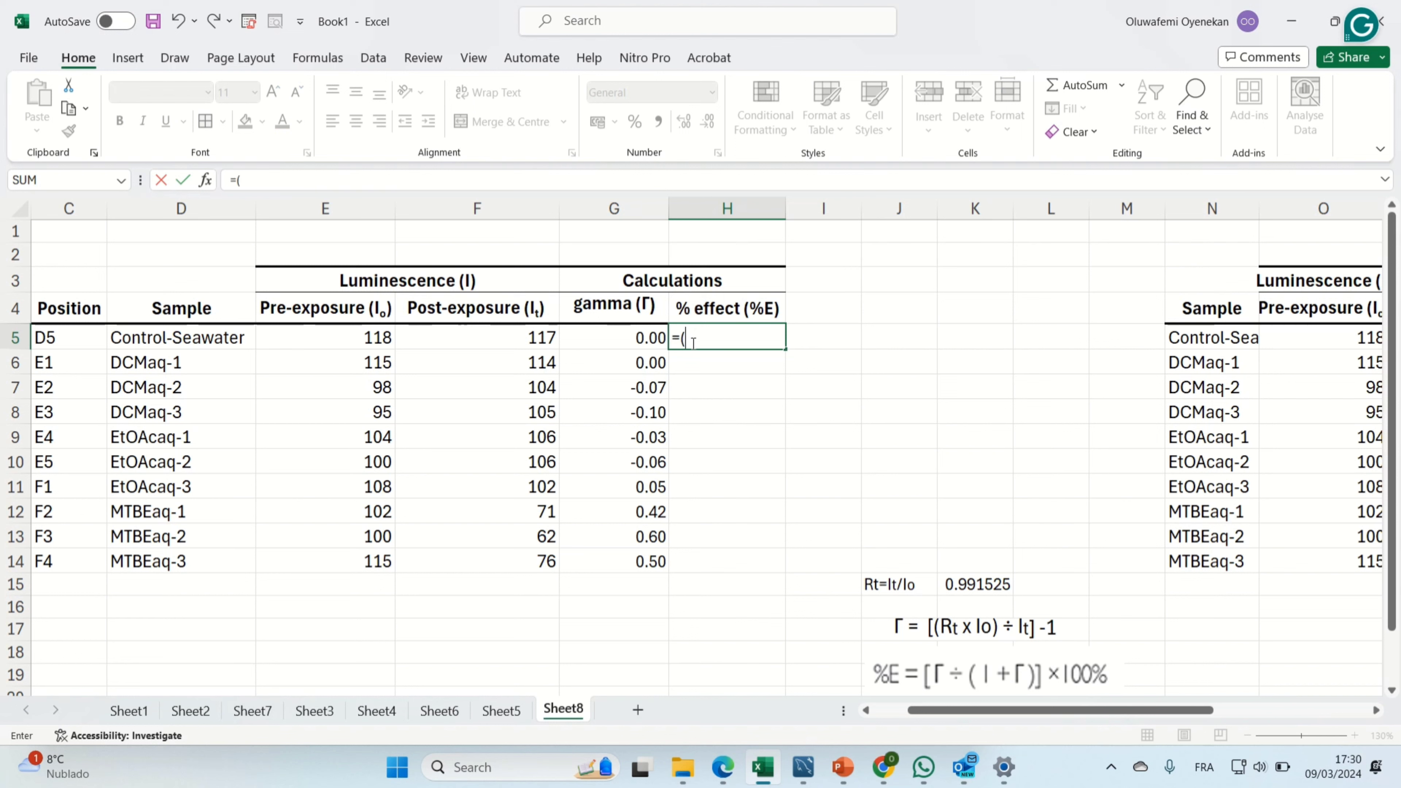
{"action": "left_click", "coordinate": [643, 336]}
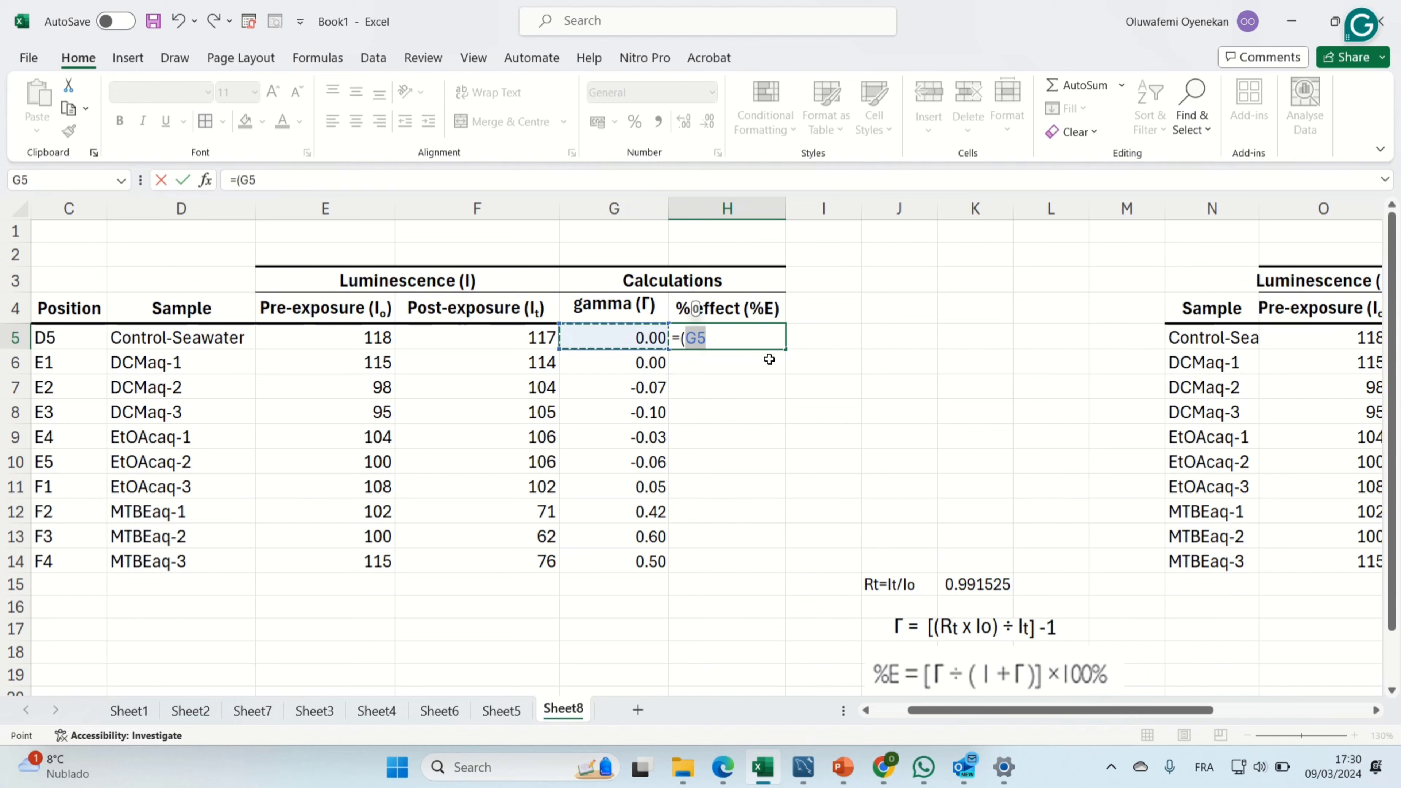
{"action": "type", "text": "/"}
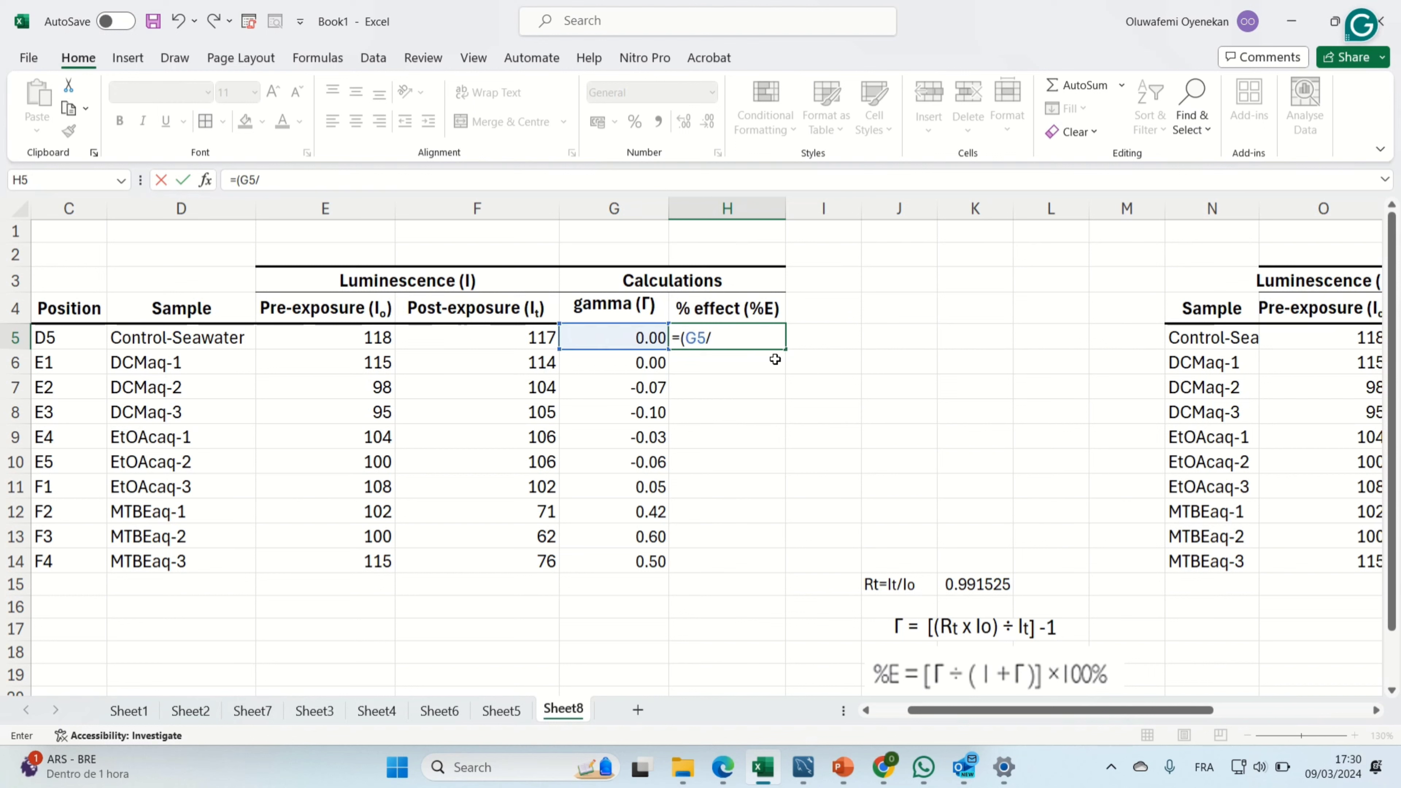
{"action": "type", "text": "(1+"}
{"action": "left_click", "coordinate": [635, 339]}
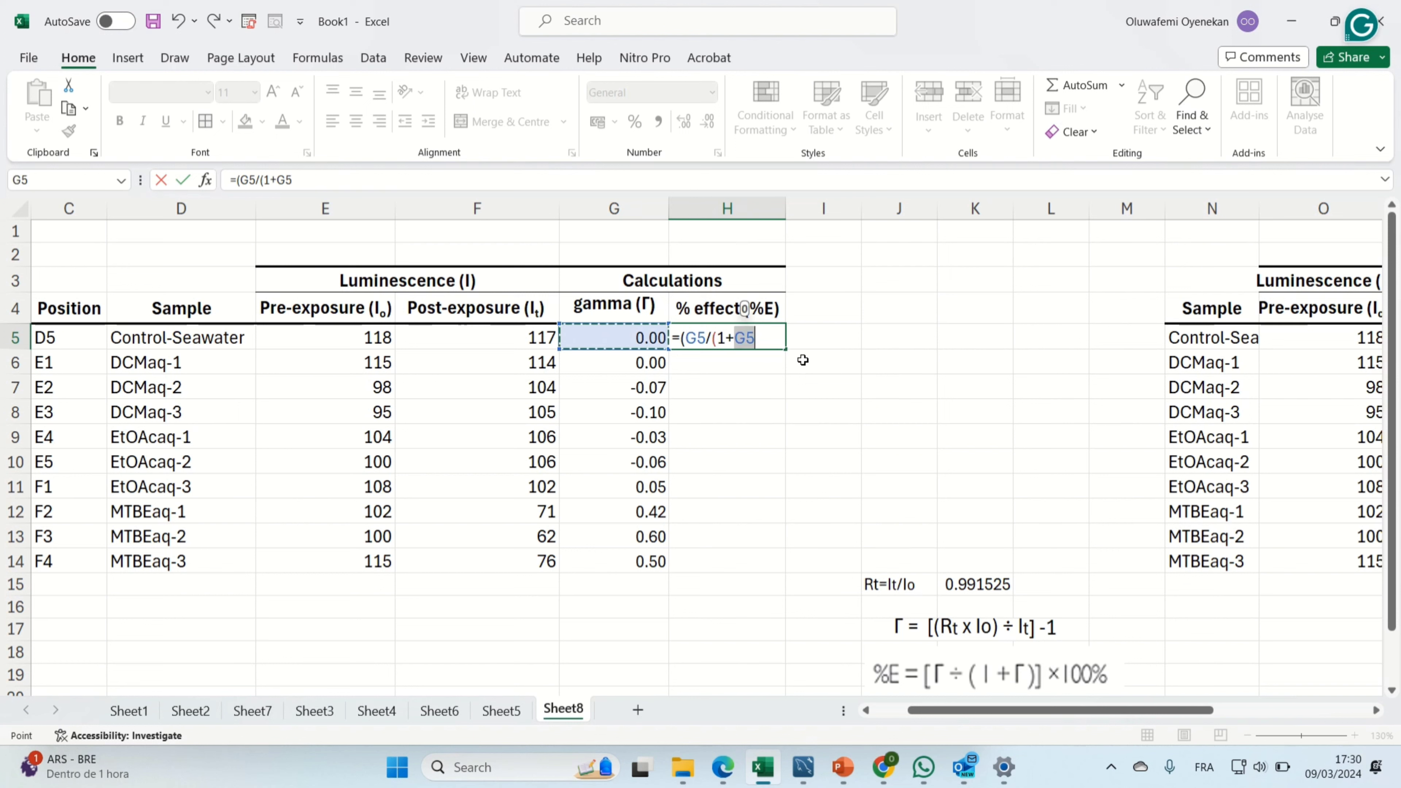
{"action": "type", "text": ")"}
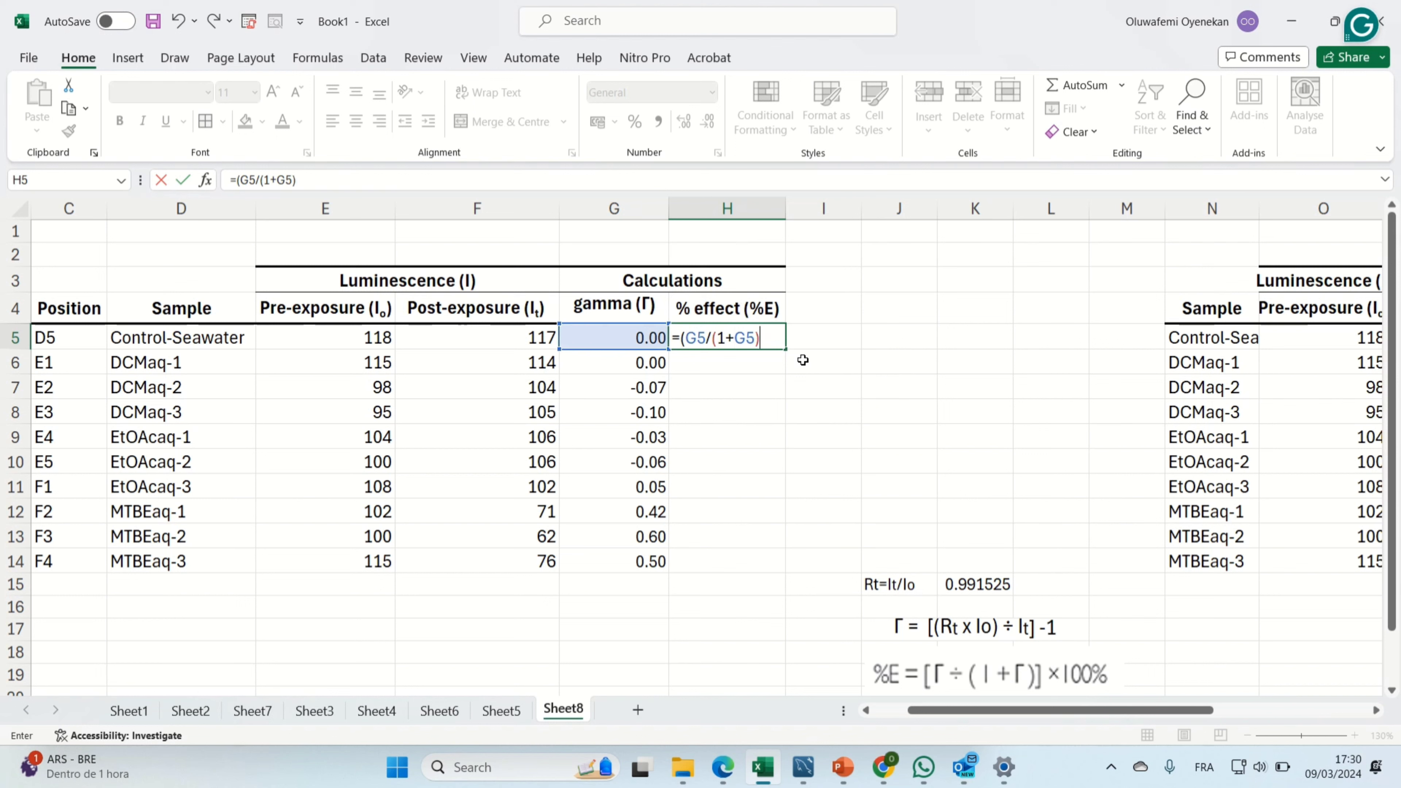
{"action": "type", "text": ")*100"}
{"action": "key", "text": "Return"}
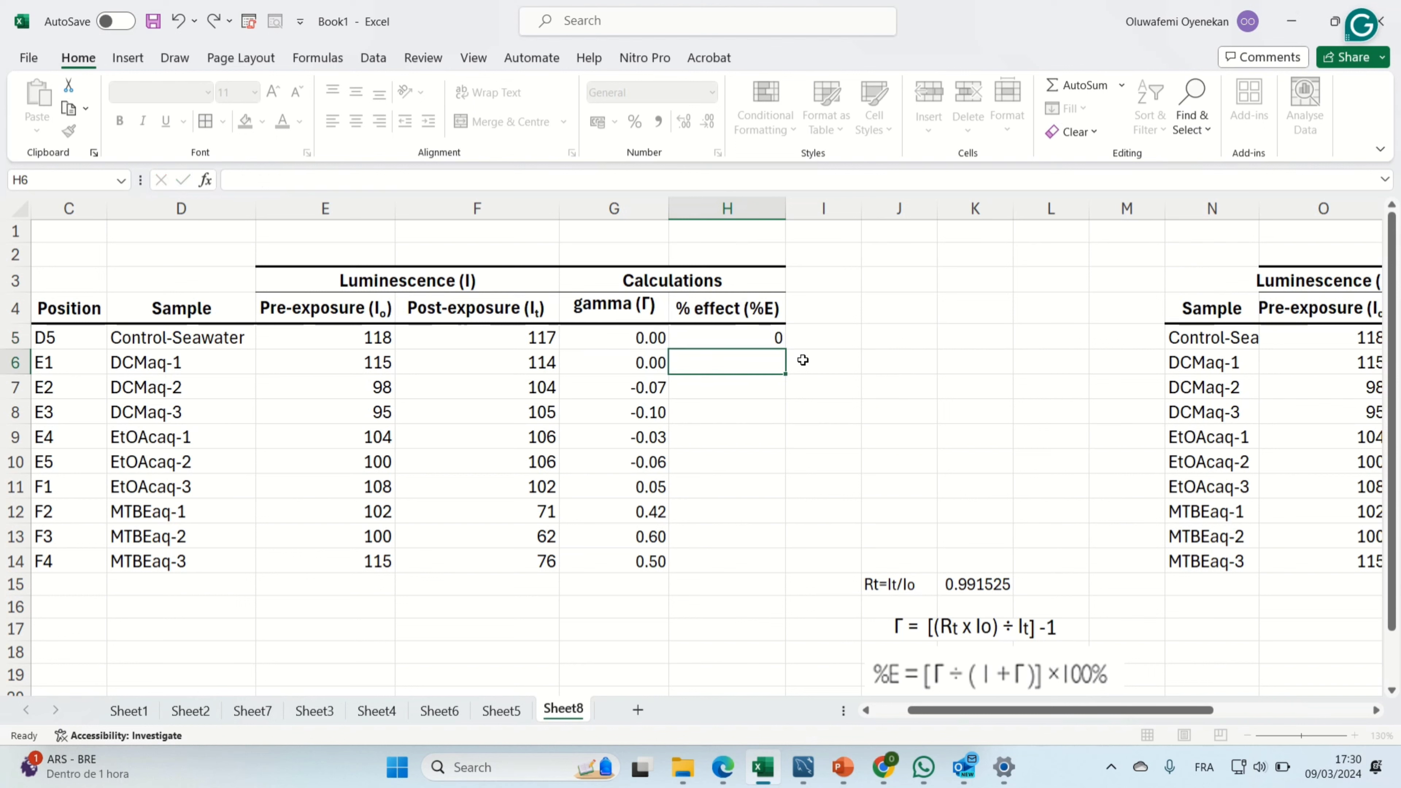
Show H5 at two decimals and fill the % effect formula down to H14 (-11.47 to 37.47).
{"action": "left_click", "coordinate": [740, 335]}
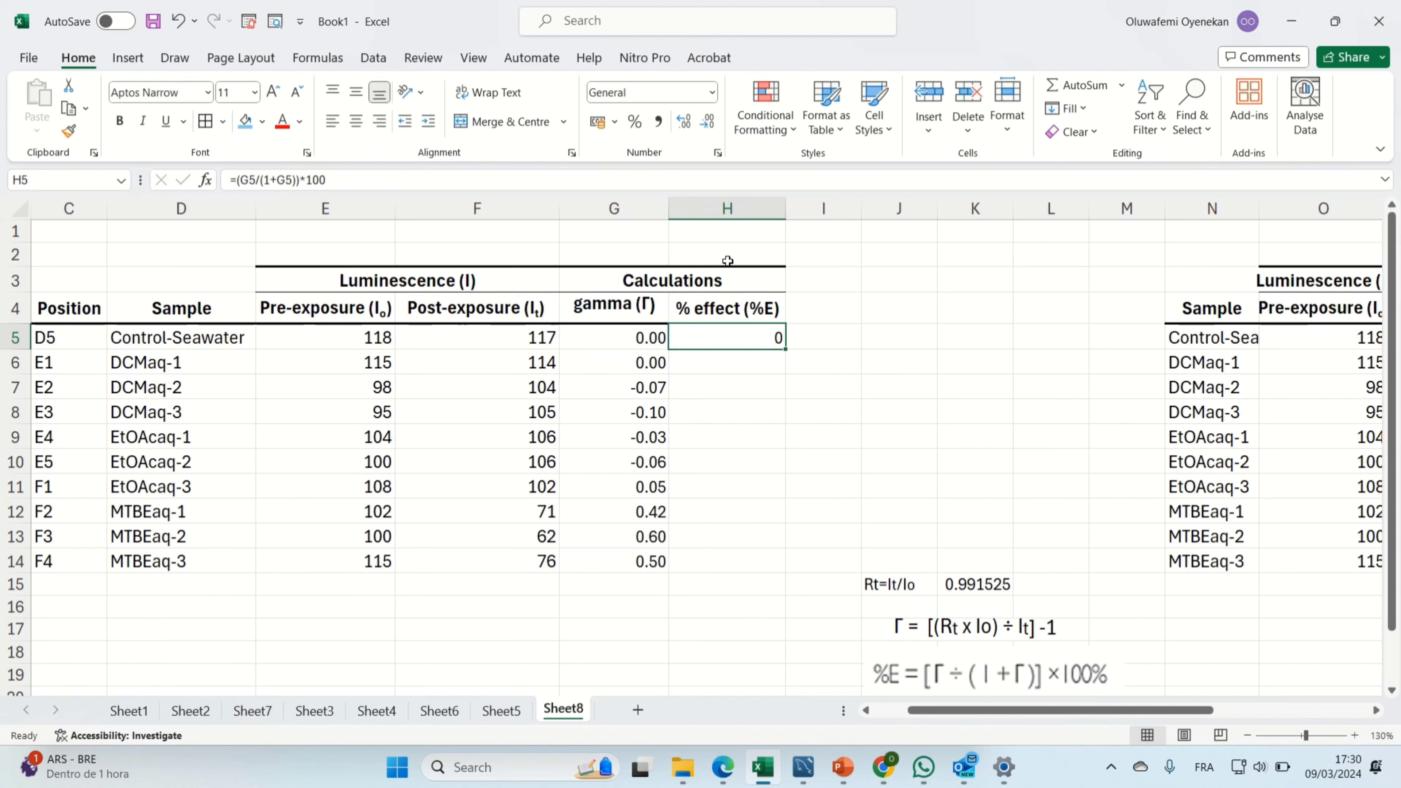
{"action": "left_click", "coordinate": [687, 128]}
{"action": "left_click", "coordinate": [712, 128]}
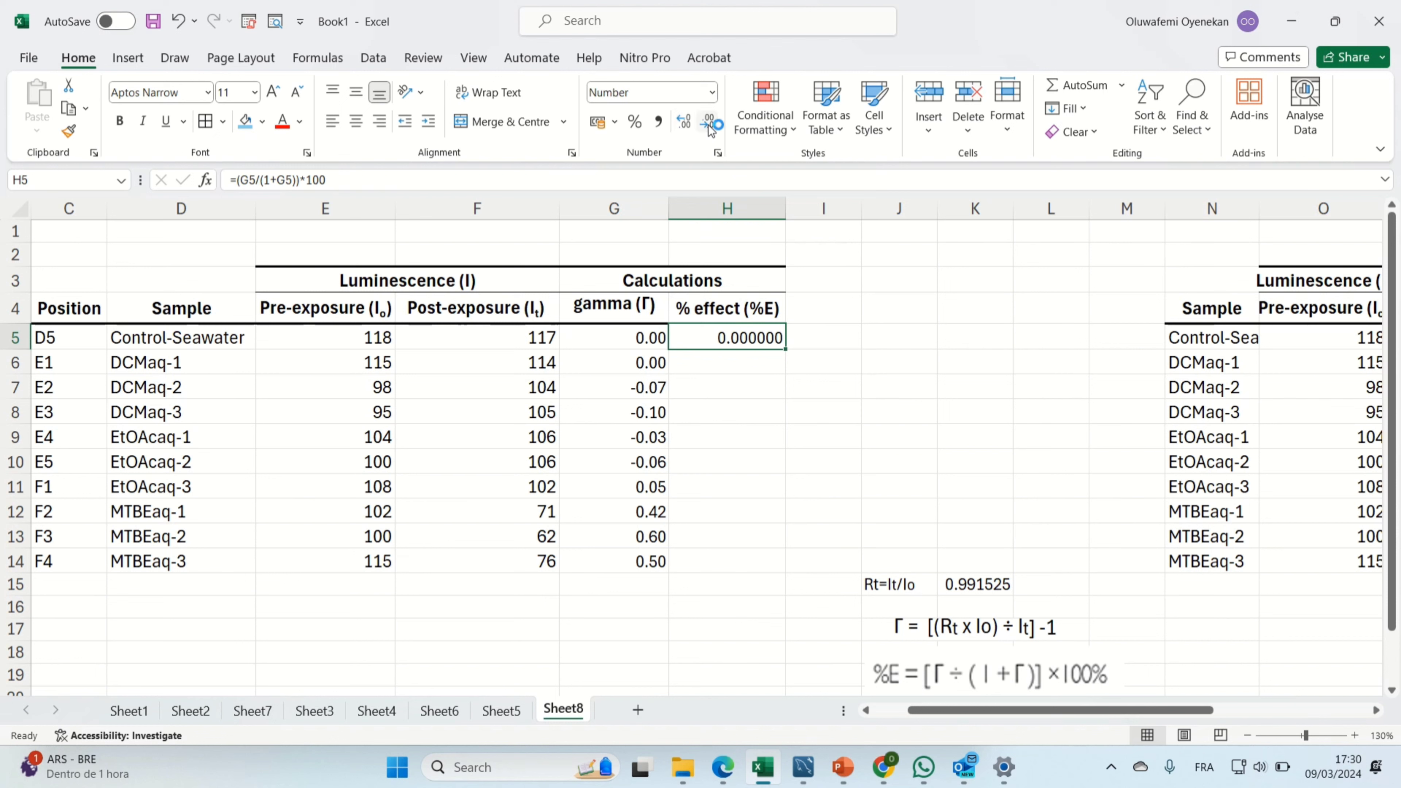
{"action": "left_click", "coordinate": [710, 128]}
{"action": "left_click", "coordinate": [710, 128]}
{"action": "left_click", "coordinate": [709, 127]}
{"action": "left_click", "coordinate": [709, 127]}
{"action": "left_click_drag", "start_coordinate": [785, 349], "coordinate": [780, 573]}
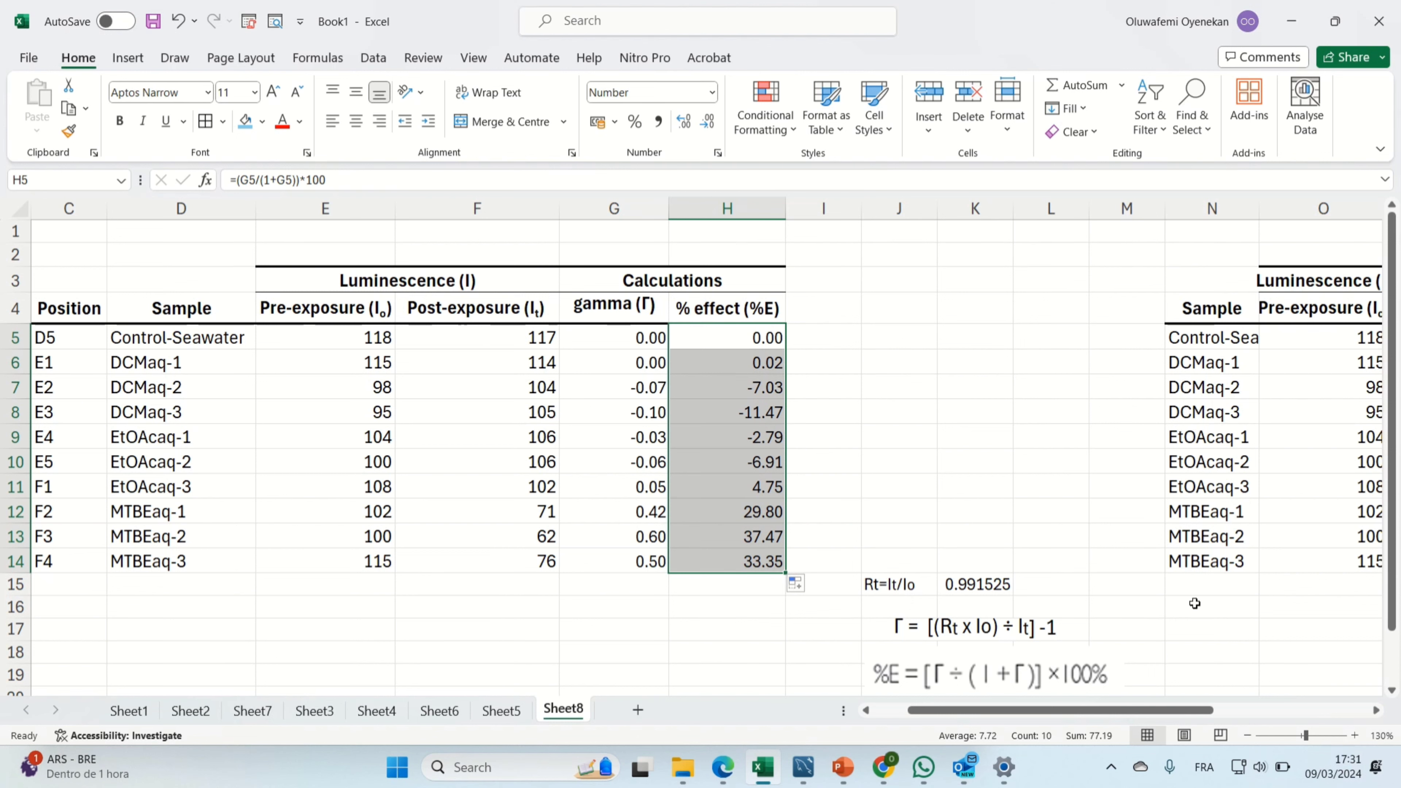
{"action": "left_click", "coordinate": [1375, 711]}
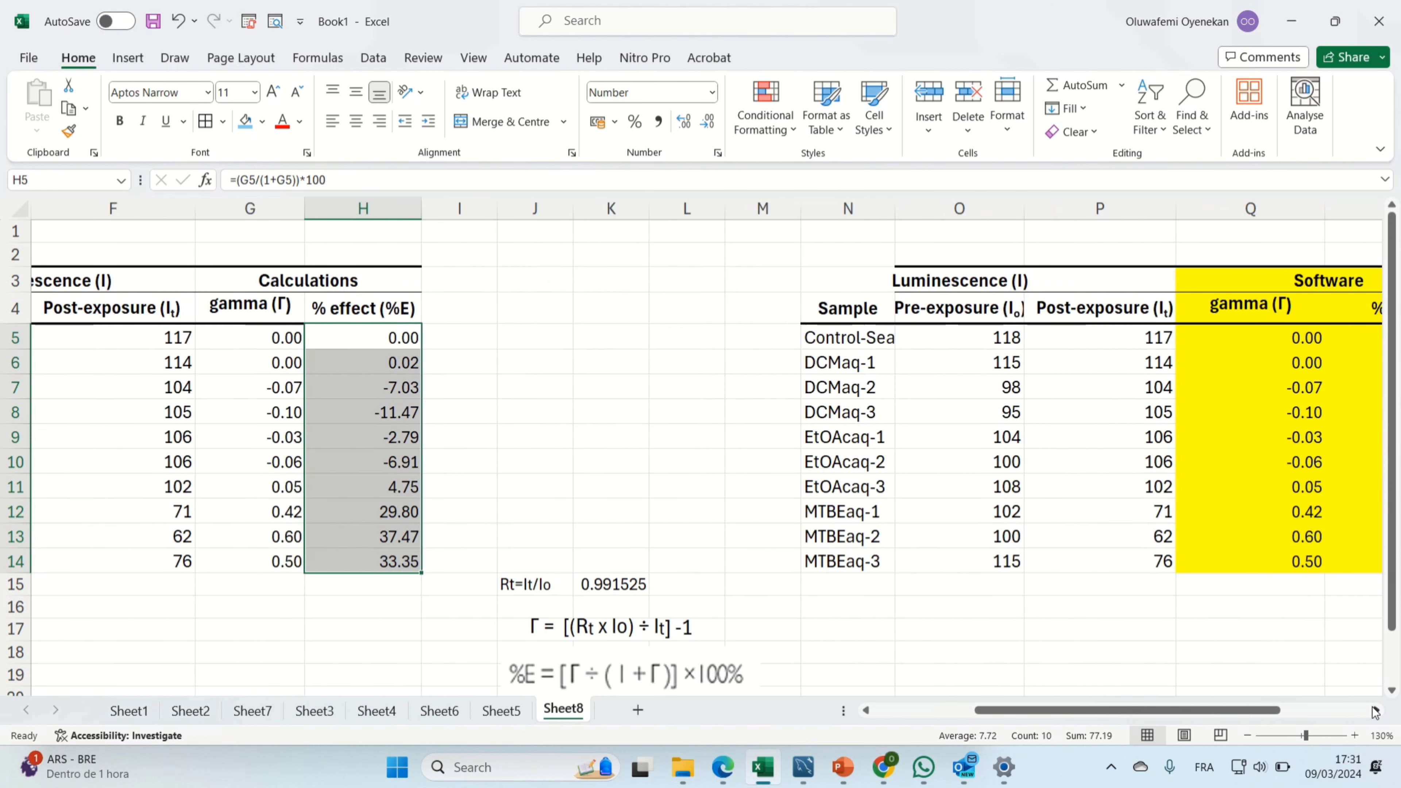
{"action": "left_click", "coordinate": [866, 711]}
{"action": "left_click", "coordinate": [866, 711]}
{"action": "left_click", "coordinate": [866, 710]}
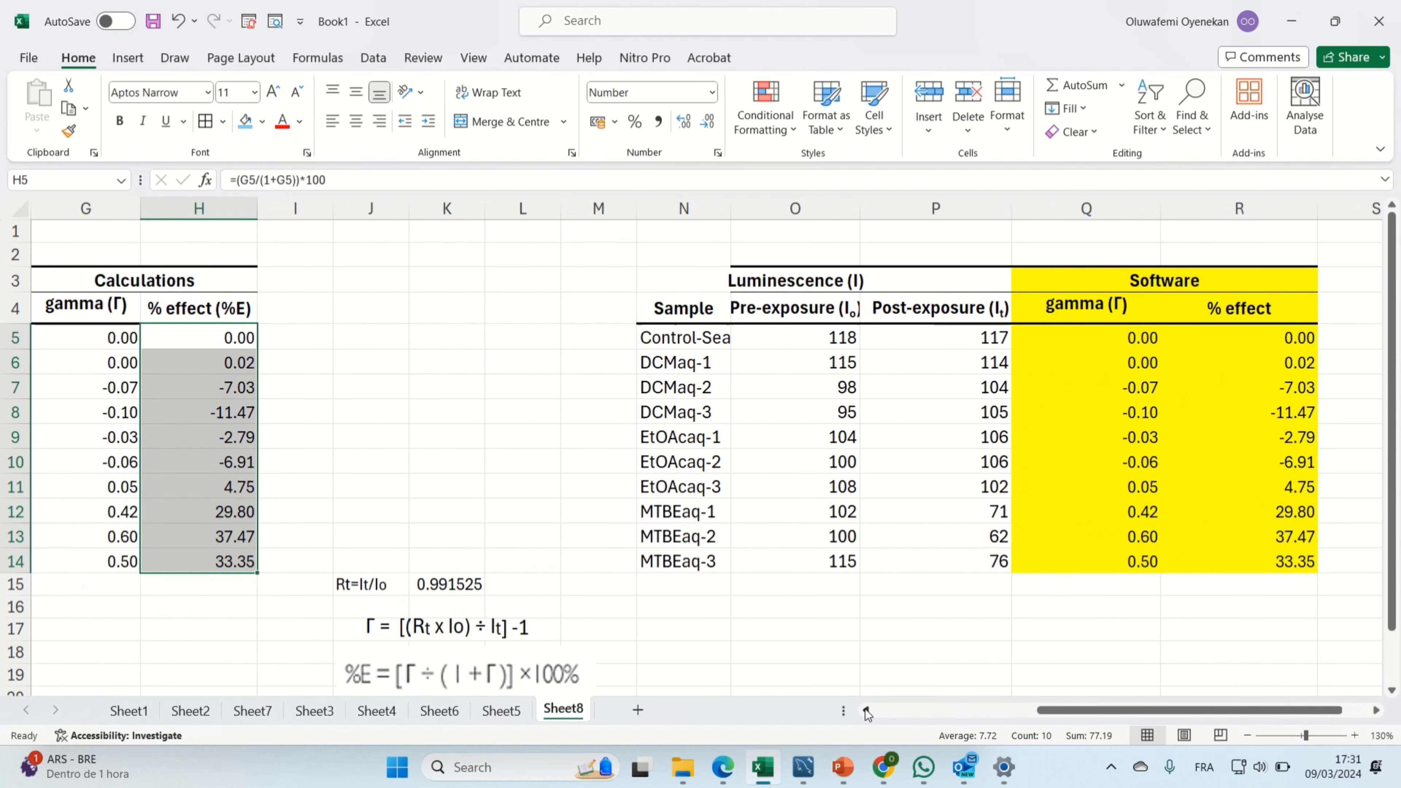